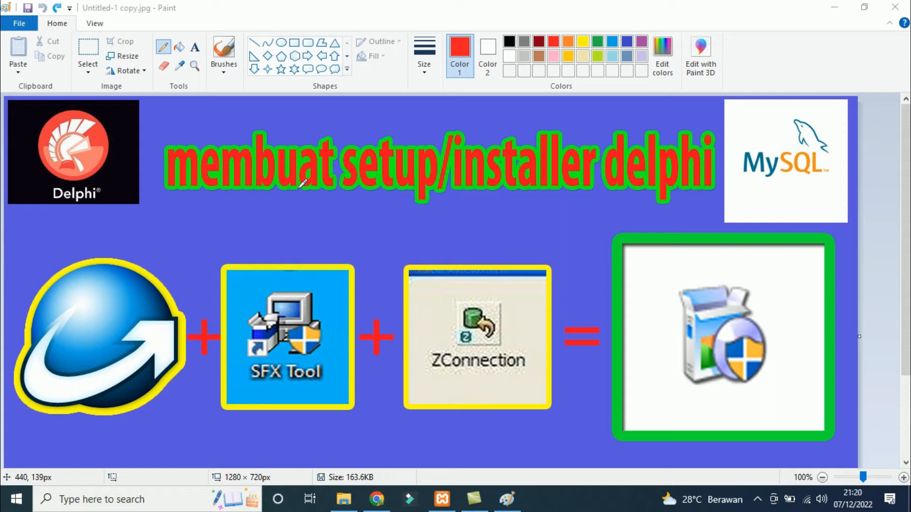
Step: Draw freehand red pencil circles around the MySQL logo, the blue globe with arrow, the SFX Tool icon and the ZConnection icon
click(838, 128)
mouse_move(802, 127)
mouse_down()
mouse_move(773, 201)
mouse_move(791, 124)
mouse_up()
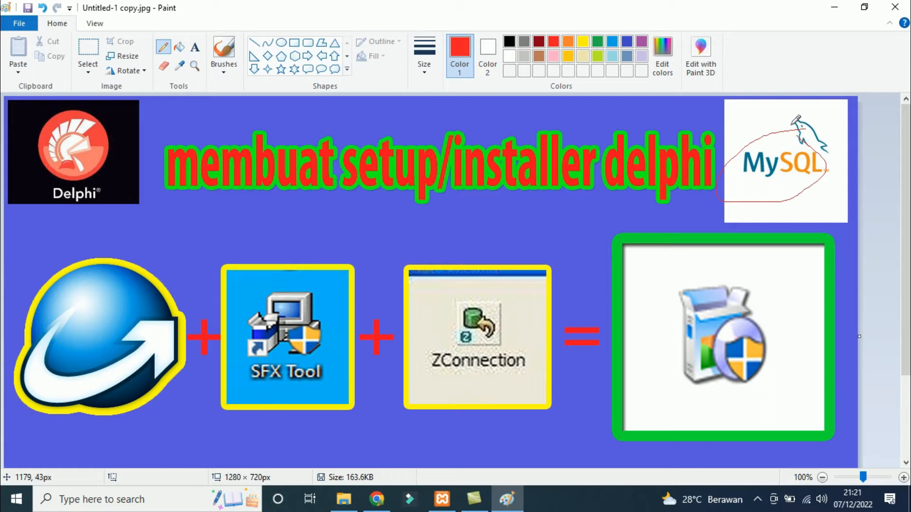
mouse_move(129, 247)
mouse_down()
mouse_move(5, 305)
mouse_move(9, 436)
mouse_move(105, 233)
mouse_up()
mouse_move(245, 230)
mouse_down()
mouse_move(304, 470)
mouse_move(350, 273)
mouse_move(247, 229)
mouse_up()
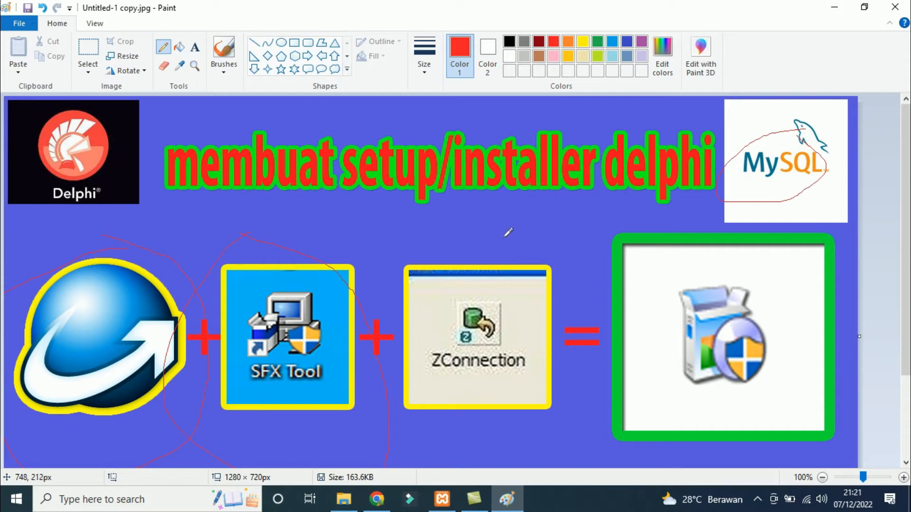
mouse_move(509, 233)
mouse_down()
mouse_move(458, 219)
mouse_move(430, 379)
mouse_move(546, 394)
mouse_move(529, 256)
mouse_move(512, 230)
mouse_up()
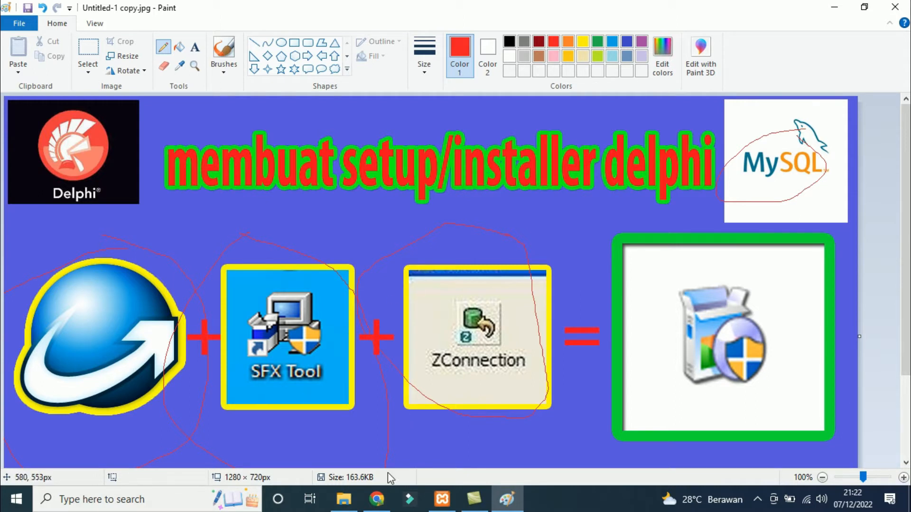
Step: In File Explorer, extract Bahan membuat Setup Delphi-20220712T135305Z-001.zip directly onto Local Disk (D:)
click(349, 504)
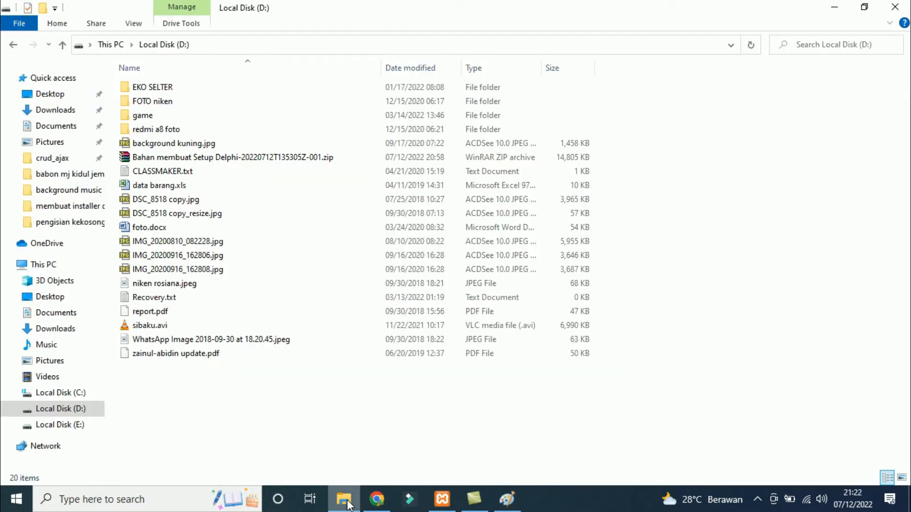
click(274, 162)
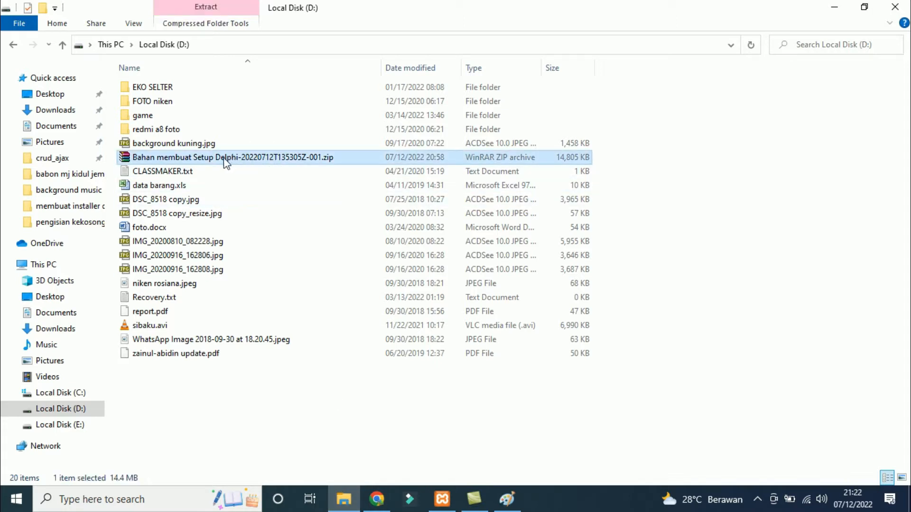
right_click(314, 160)
click(363, 231)
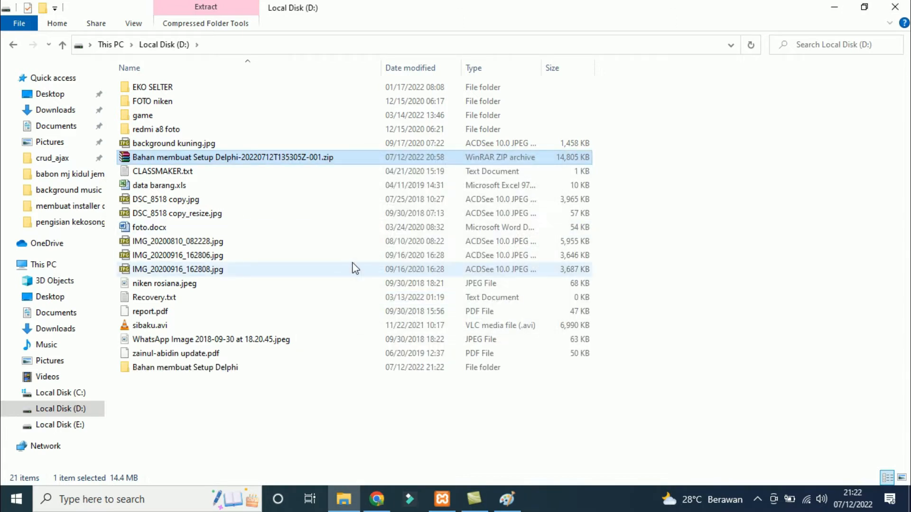
Step: Open the extracted Bahan membuat Setup Delphi folder and review its Inno Setup and SFX Tool archives
double_click(163, 370)
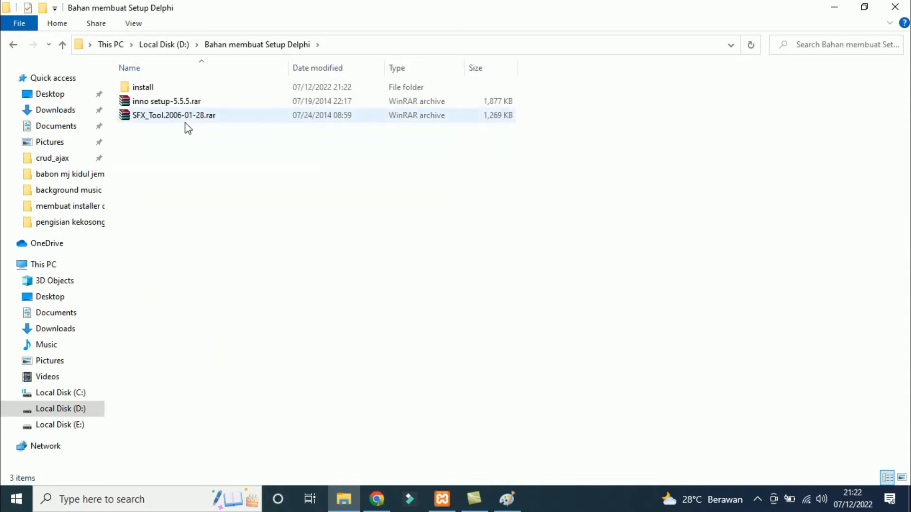
drag(178, 143, 163, 71)
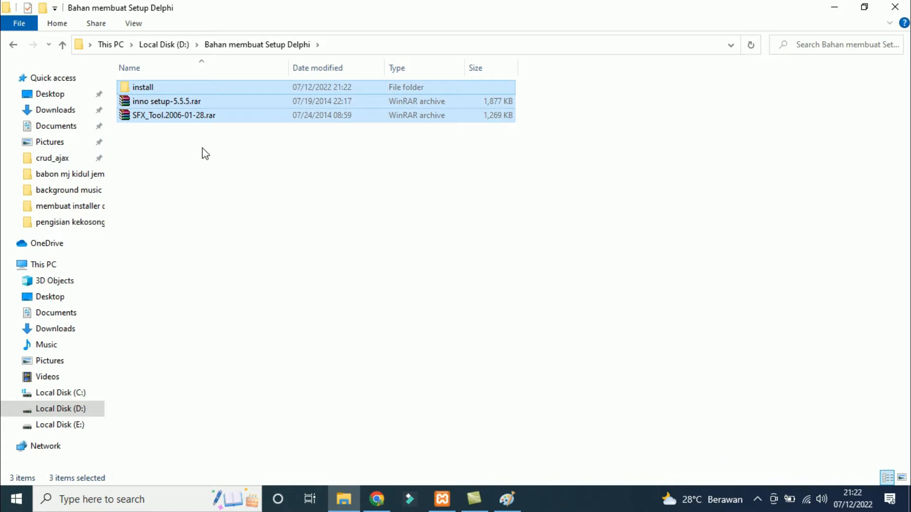
click(204, 153)
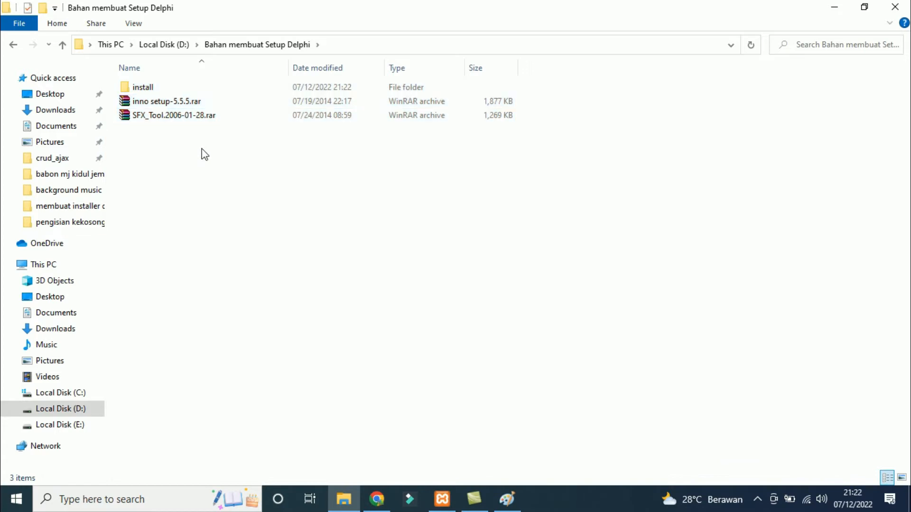
click(172, 103)
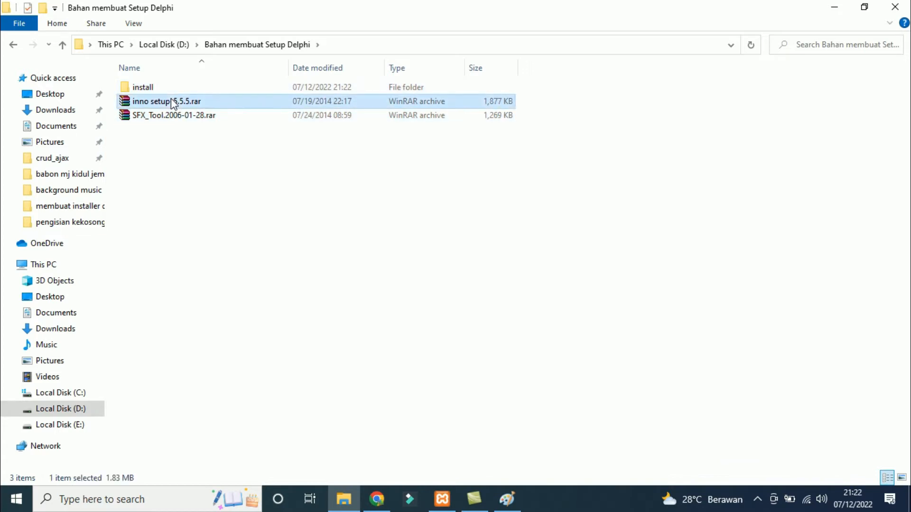
click(189, 122)
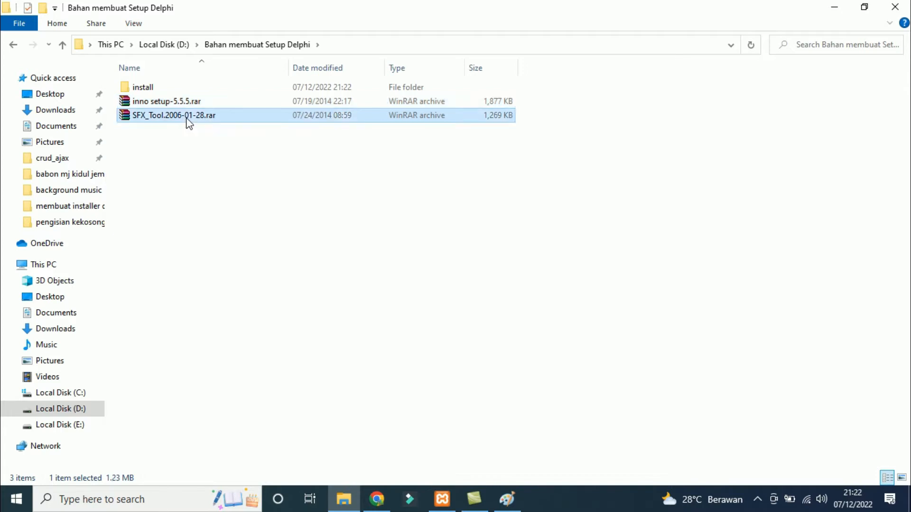
Step: Open the install folder and single out the mysql folder, libmysql.dll and mysql_installer.iss for review
double_click(172, 90)
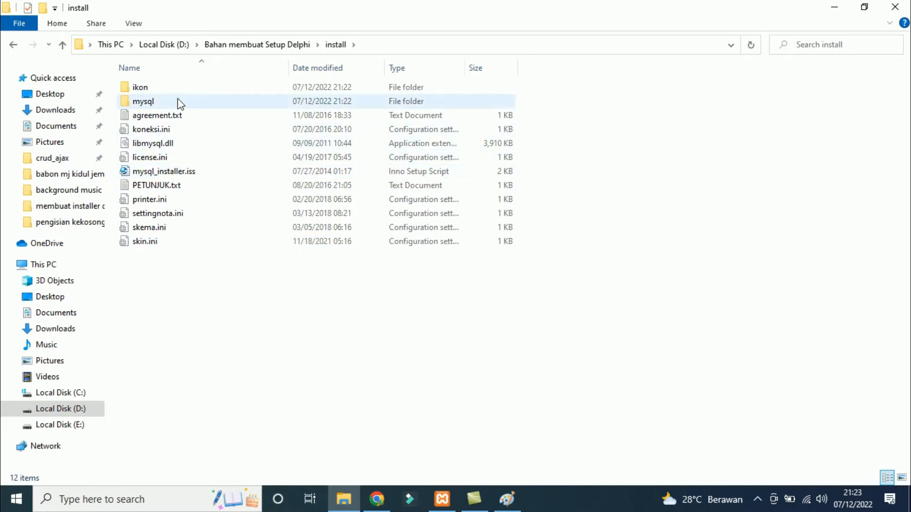
mouse_move(179, 103)
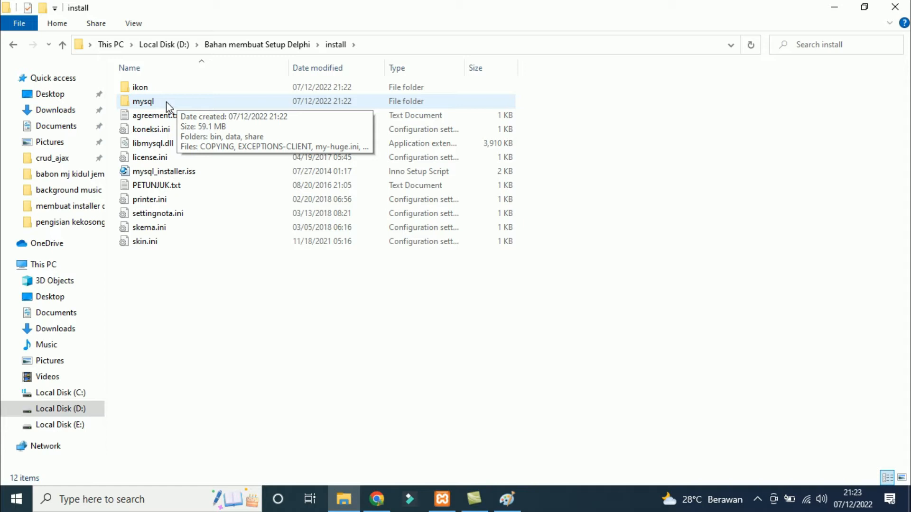
click(166, 101)
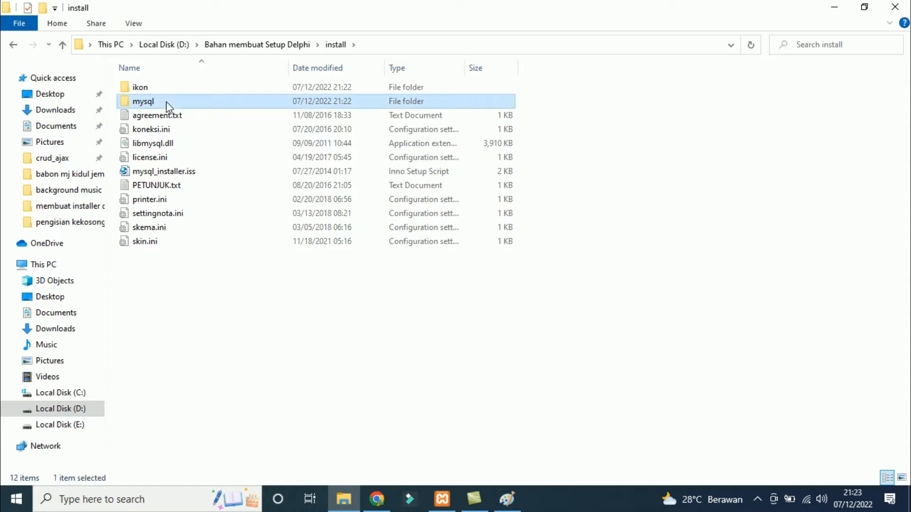
ctrl+click(152, 144)
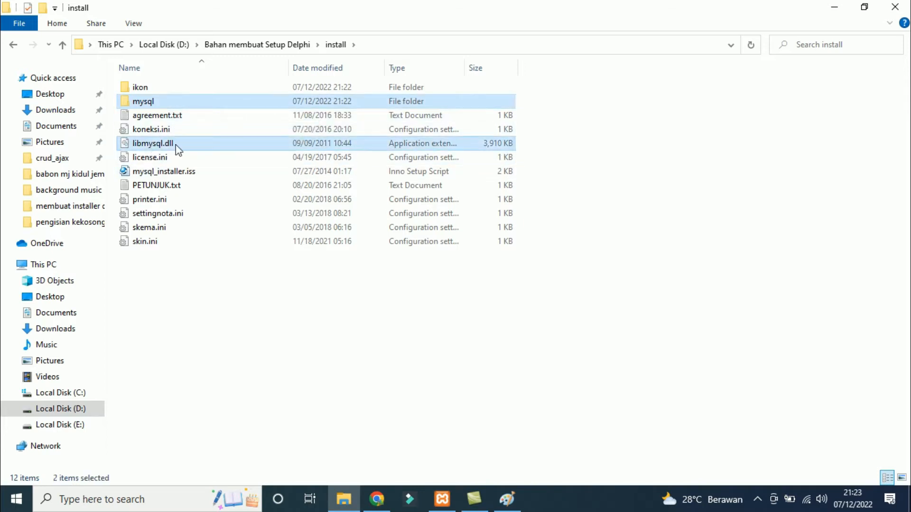
ctrl+click(166, 176)
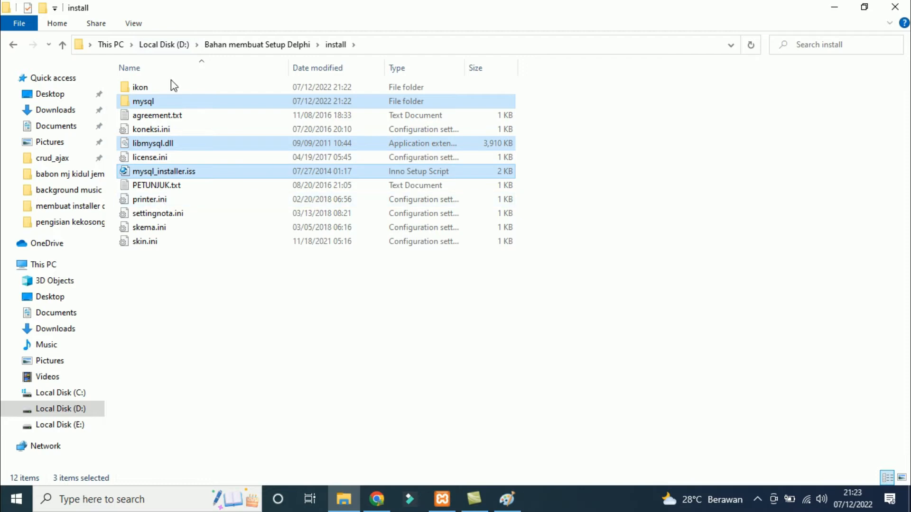
click(190, 347)
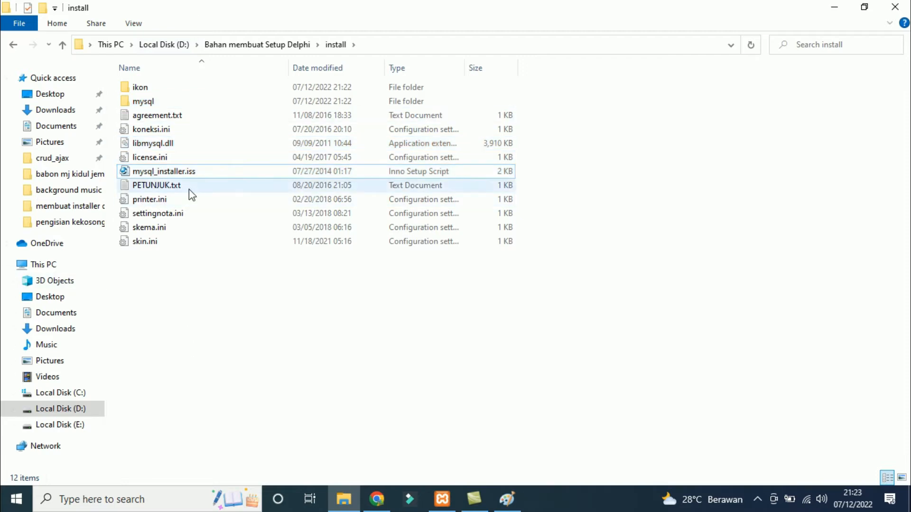
Step: Open agreement.txt, read through its licence agreement text and close it
double_click(176, 116)
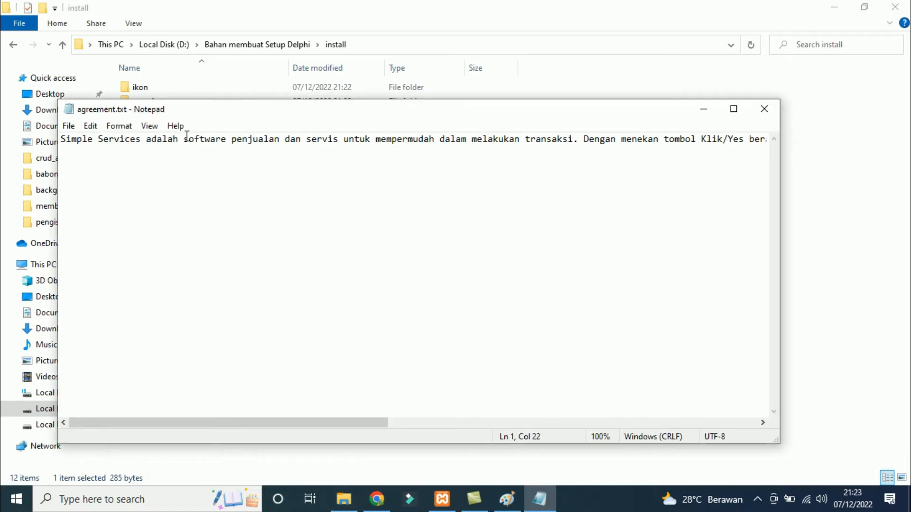
drag(173, 140, 575, 157)
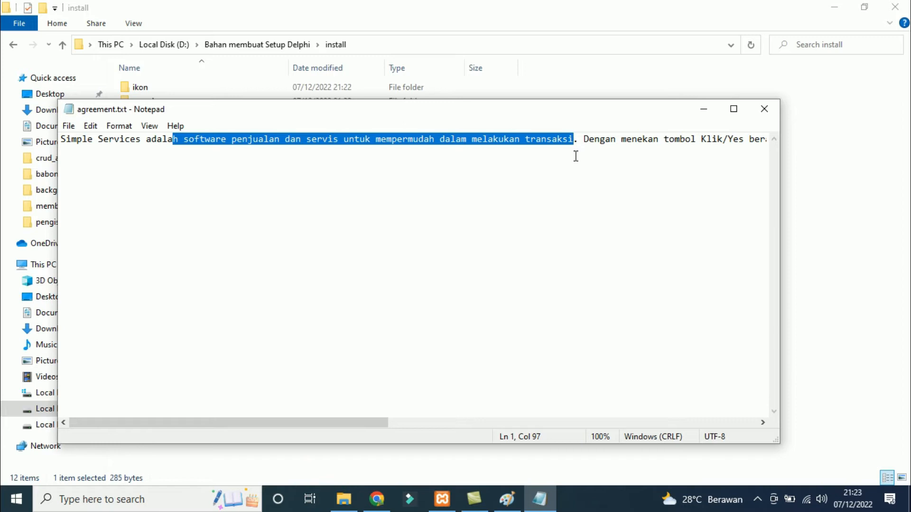
drag(379, 424, 760, 72)
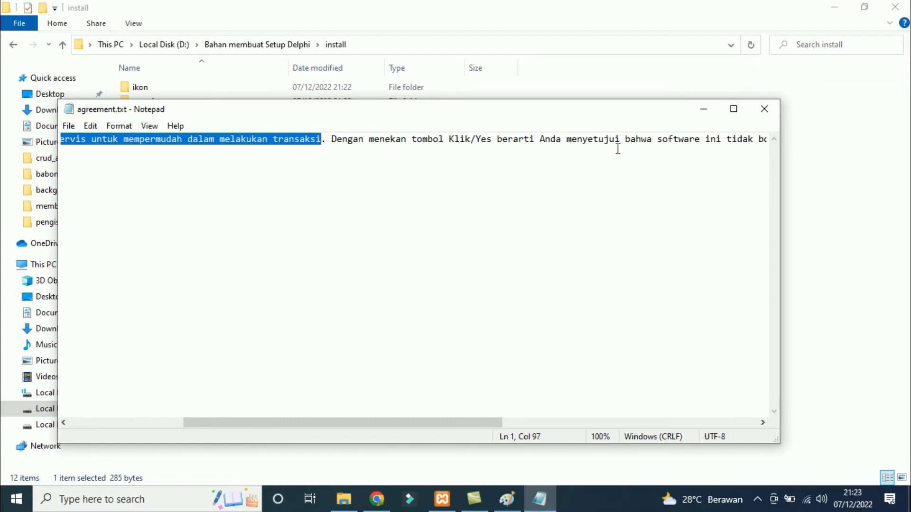
click(764, 108)
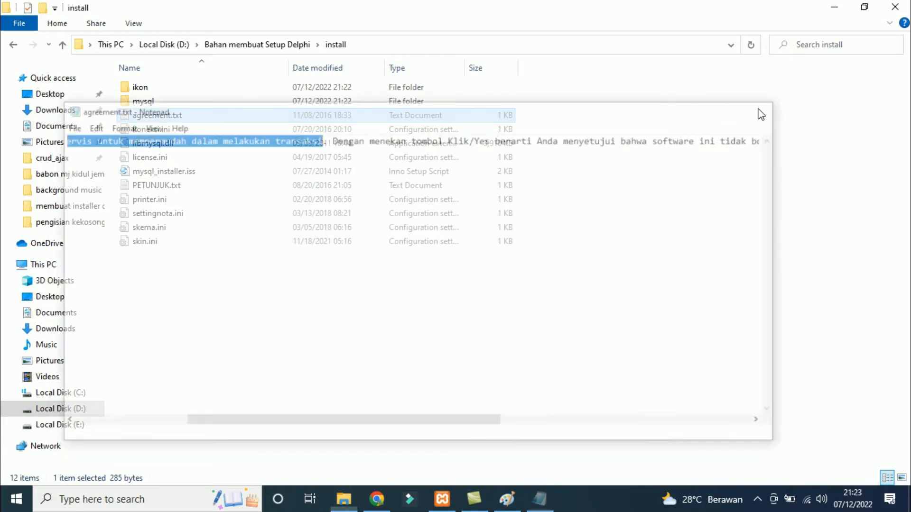
Step: Check the contents of the ikon folder, return to the install folder and review the license.ini and koneksi.ini entries
double_click(159, 87)
click(13, 44)
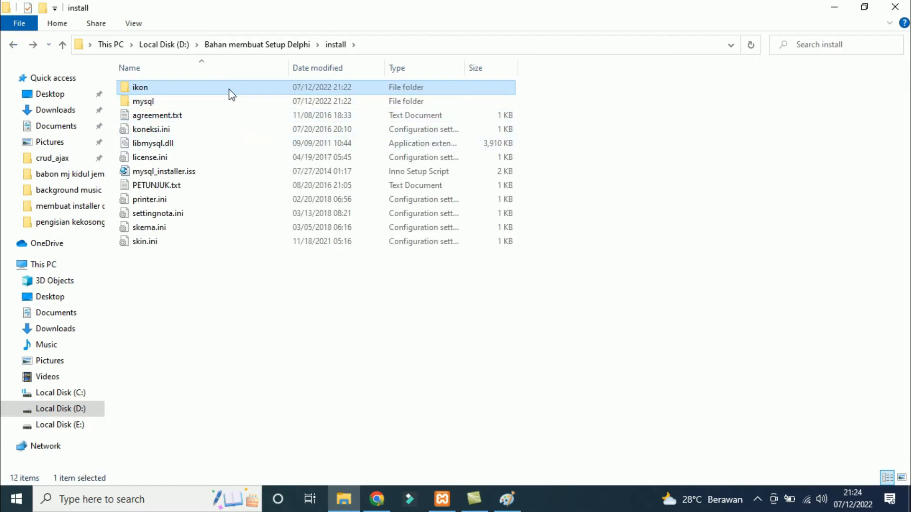
click(233, 368)
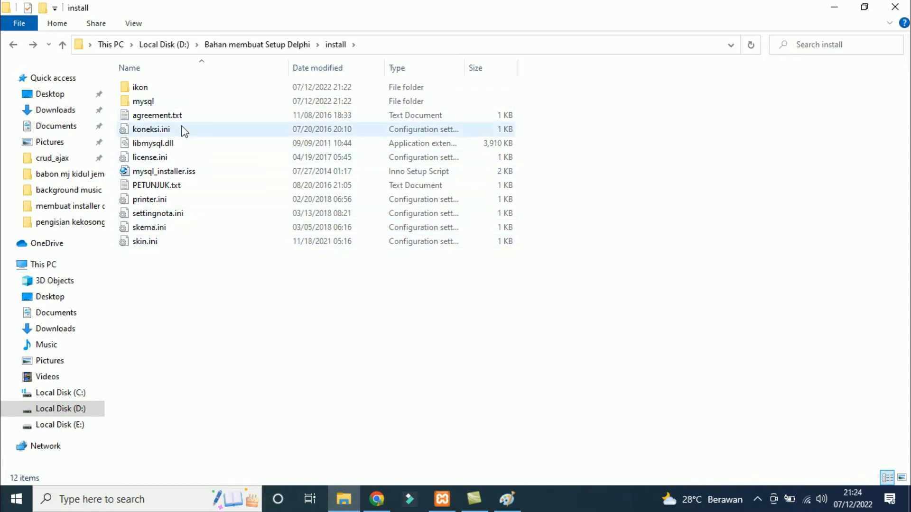
click(171, 158)
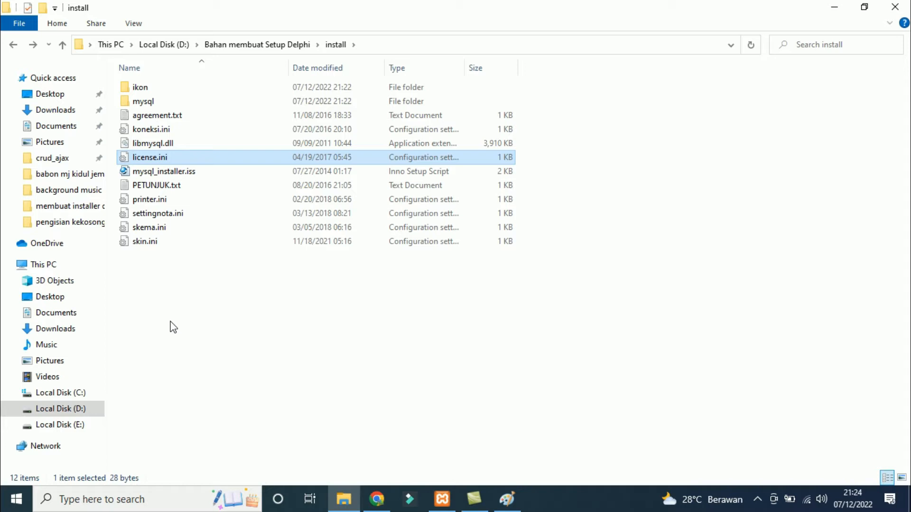
click(173, 327)
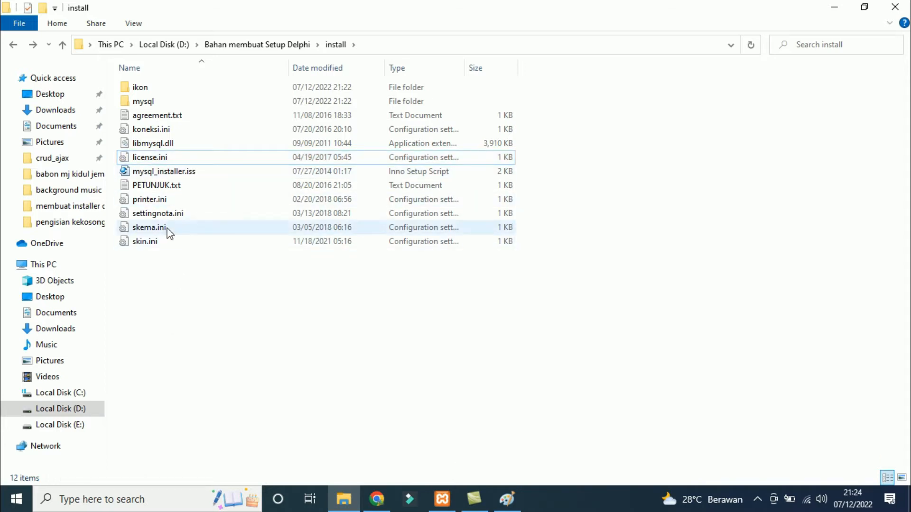
click(164, 130)
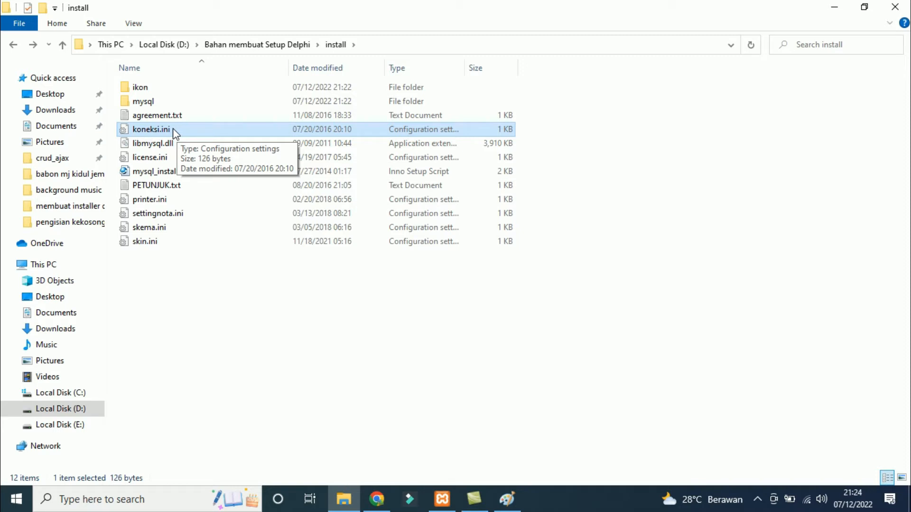
click(260, 305)
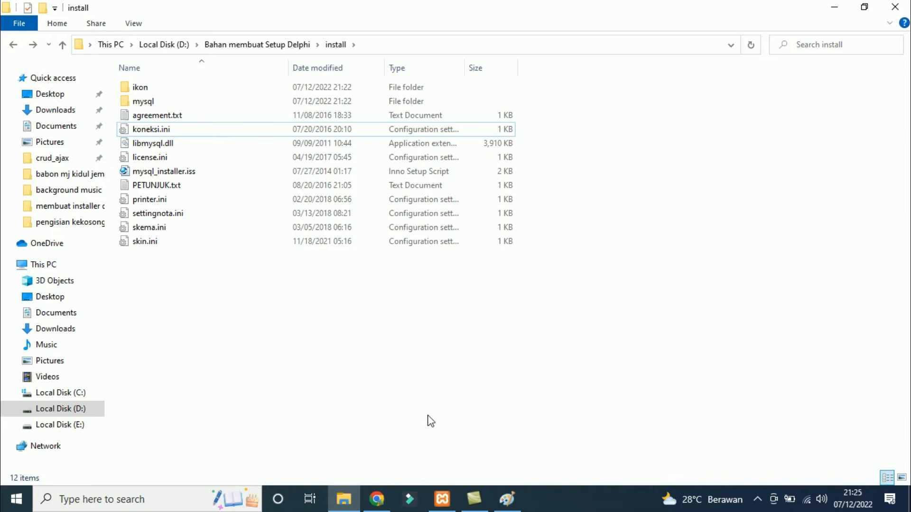
Step: Check the running modules in XAMPP Control Panel, then switch to phpMyAdmin in Chrome and open the penjualan database structure
click(441, 502)
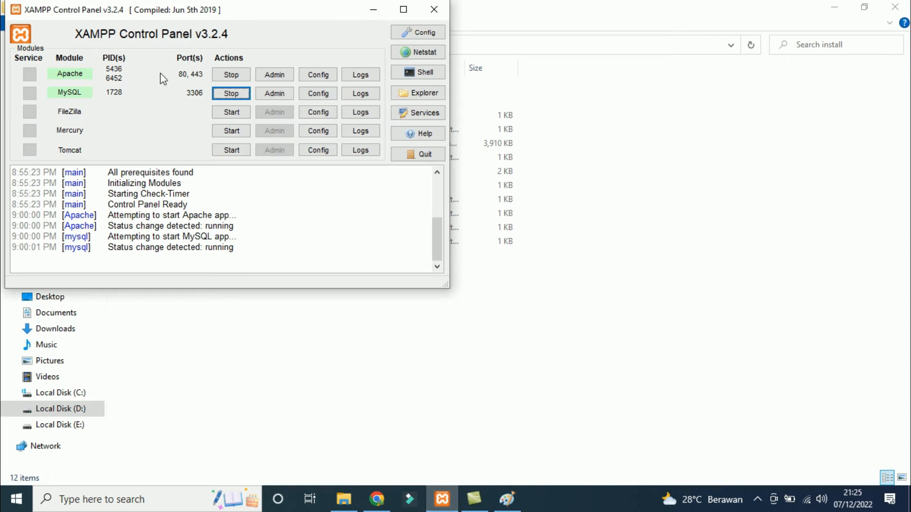
click(377, 499)
drag(155, 236, 156, 313)
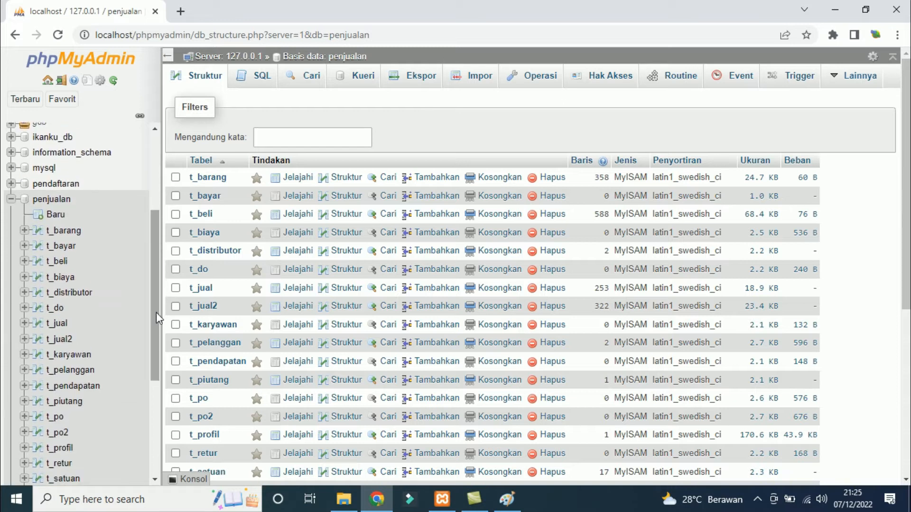
click(53, 199)
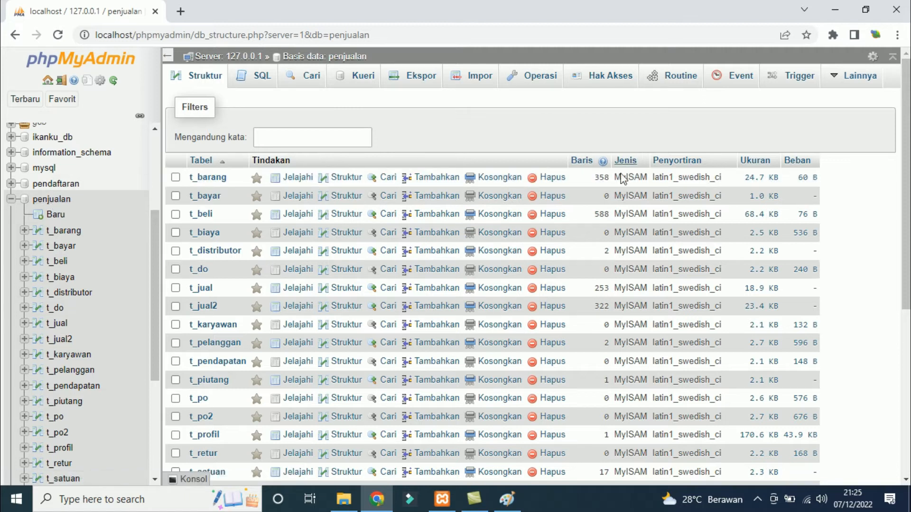
Step: Examine the Jenis column of the penjualan table list, marking it out with a temporary screen-capture selection
key(Print)
drag(603, 133, 656, 425)
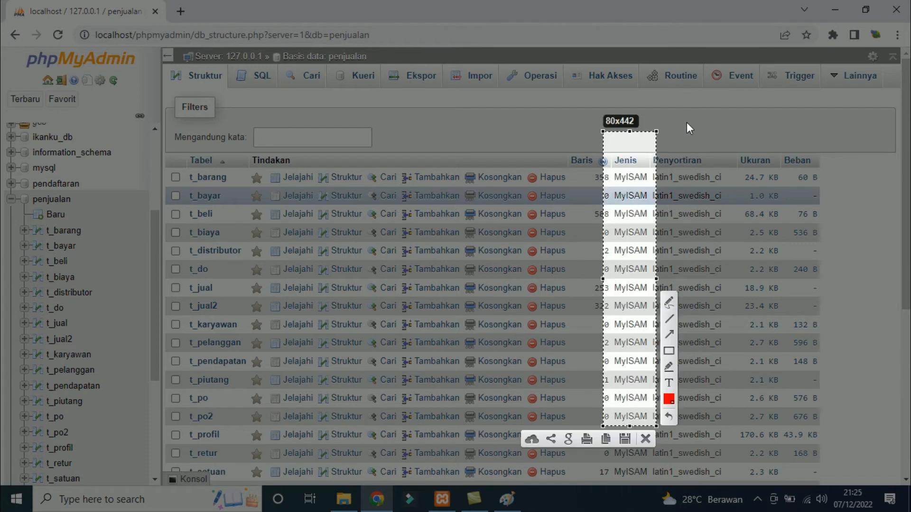
key(Escape)
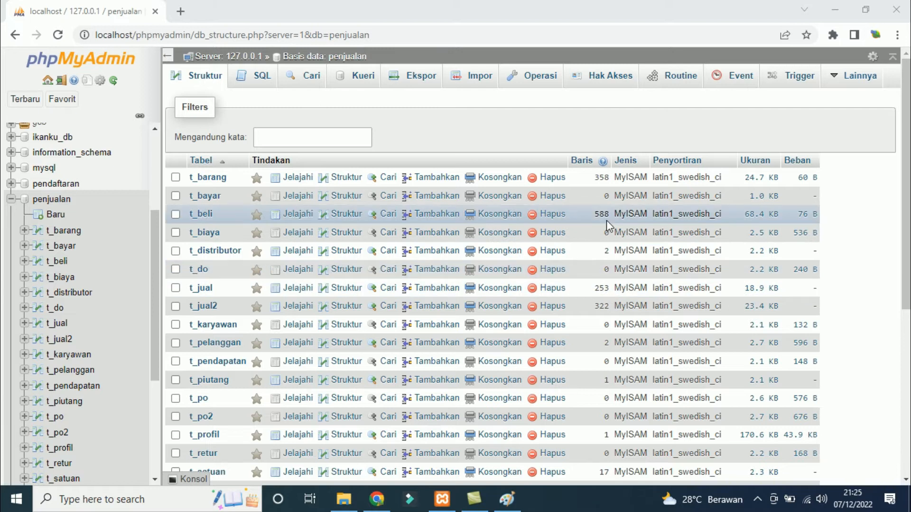
double_click(623, 177)
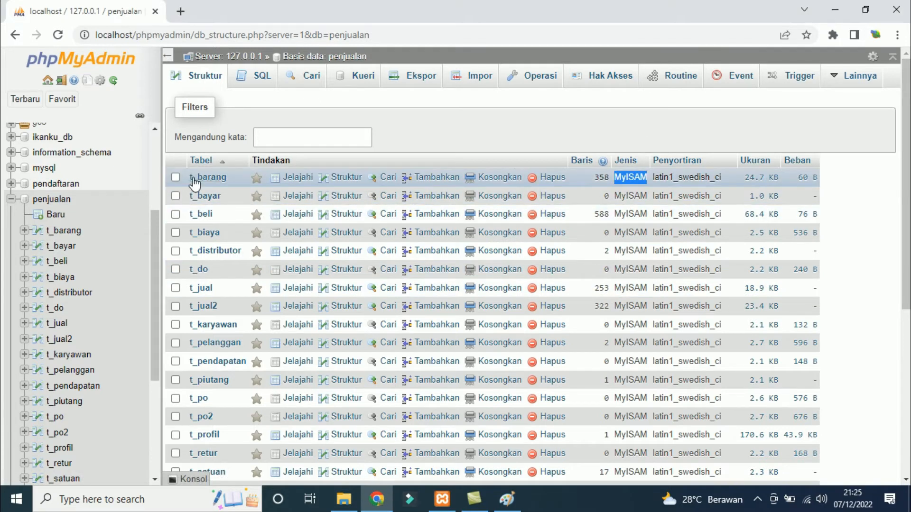
Step: Open the t_barang table's operations, apply MyISAM as its storage engine and return to browsing the table's rows
click(222, 179)
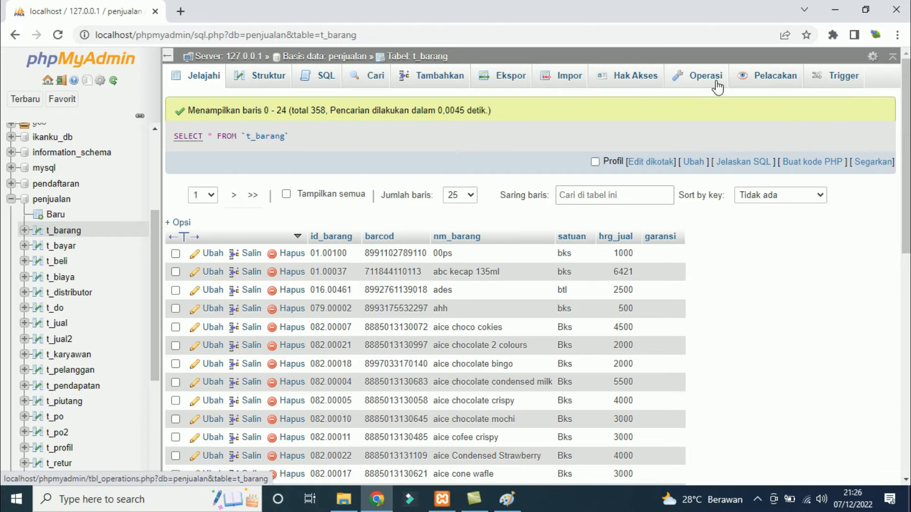
click(717, 87)
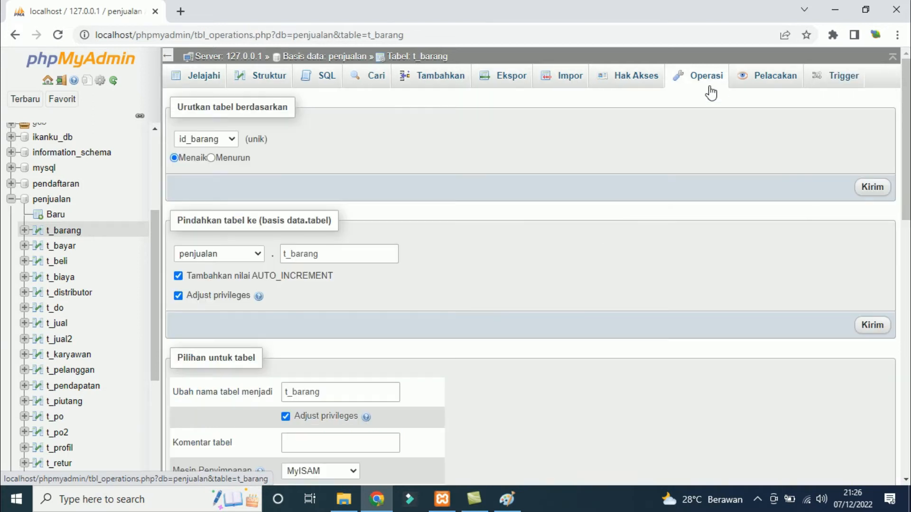
scroll(366, 327, down, 4)
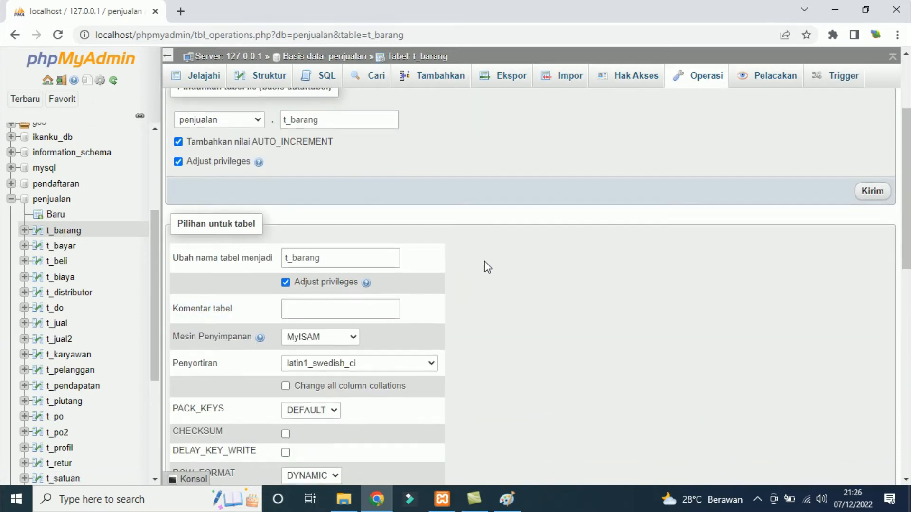
click(318, 273)
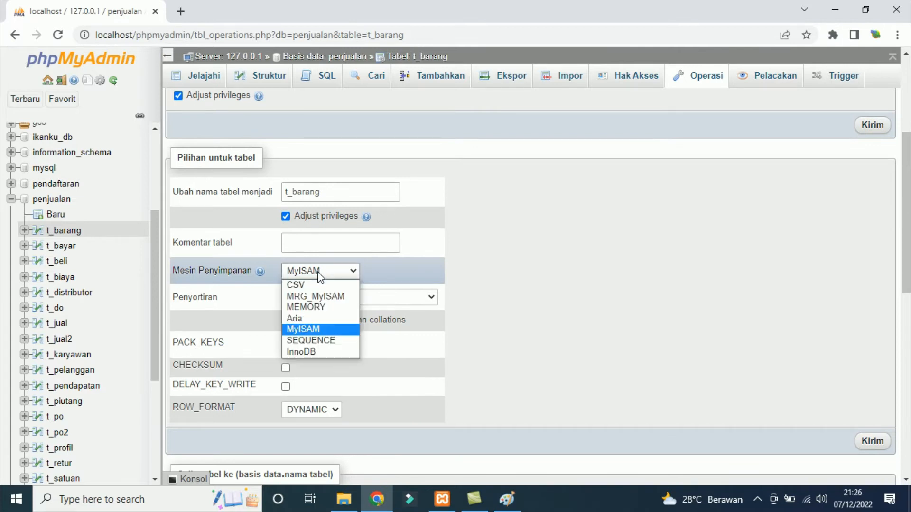
click(312, 330)
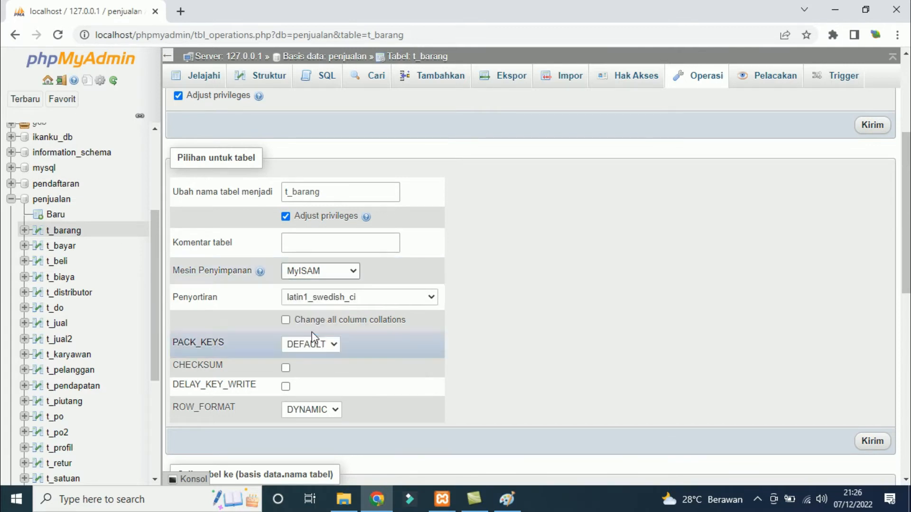
click(874, 441)
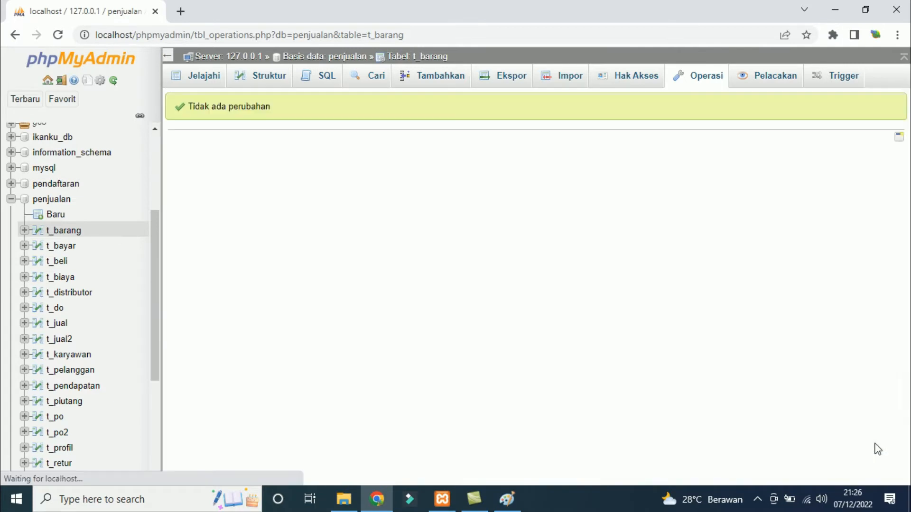
click(210, 79)
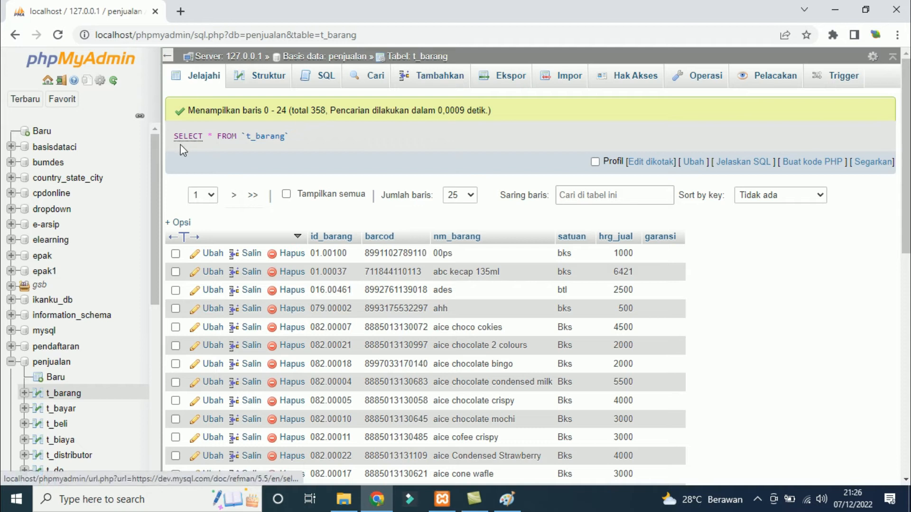
Step: Switch to File Explorer and copy the penjualan database folder from C:\xampp\mysql\data
click(340, 508)
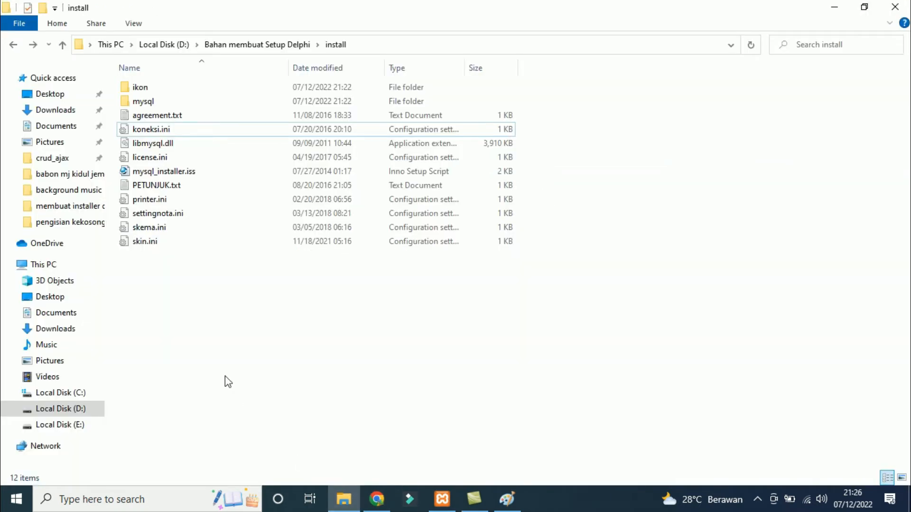
click(83, 394)
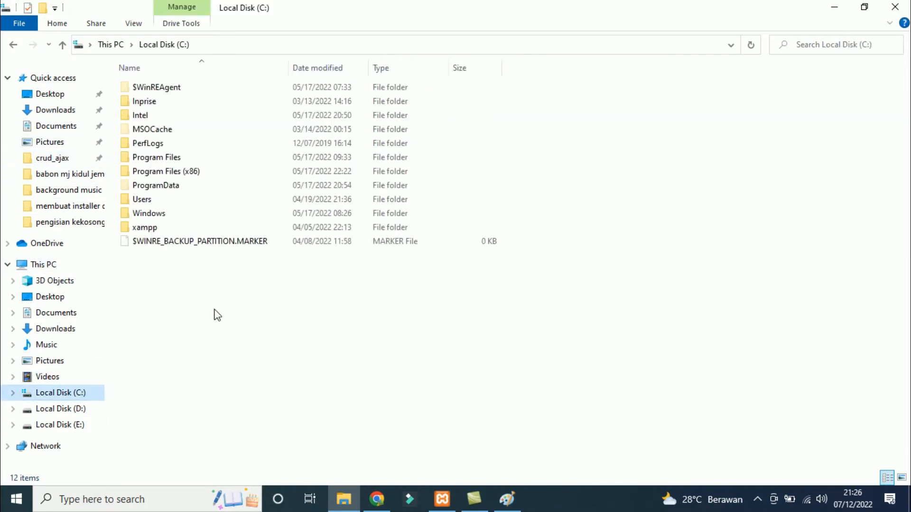
double_click(151, 228)
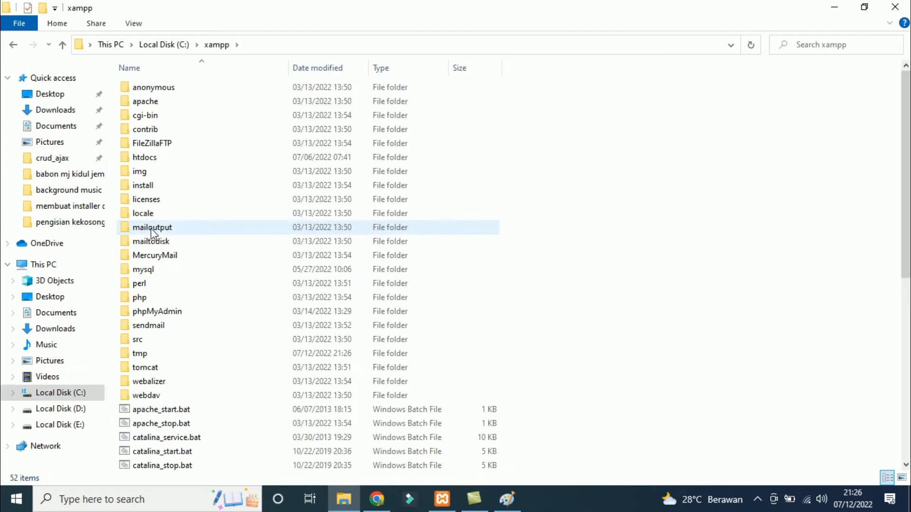
double_click(153, 271)
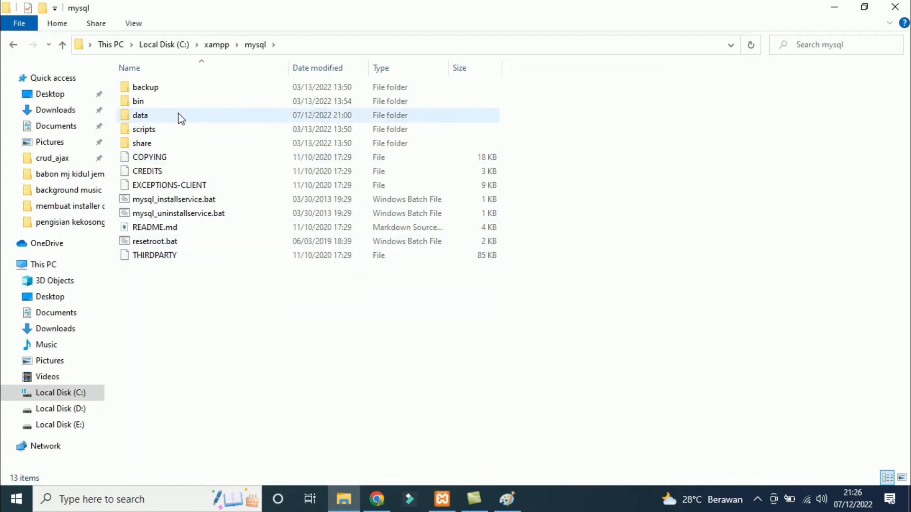
double_click(179, 115)
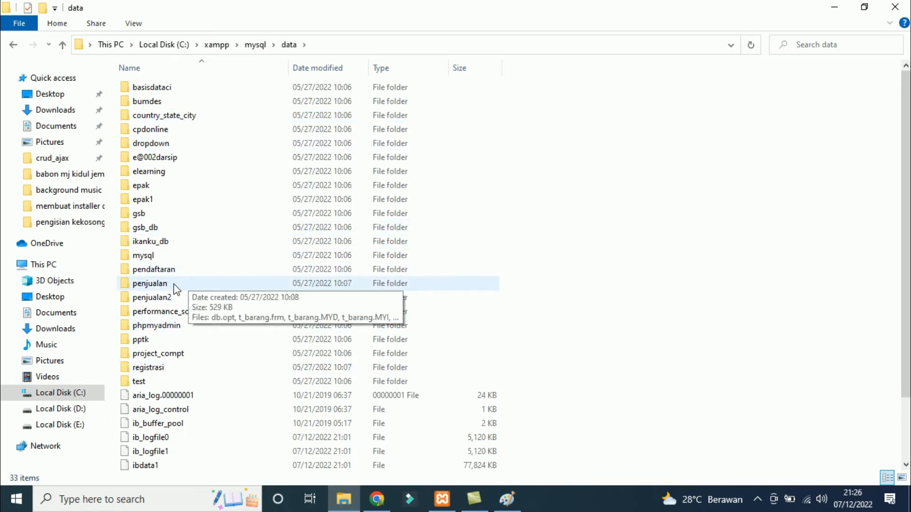
click(148, 284)
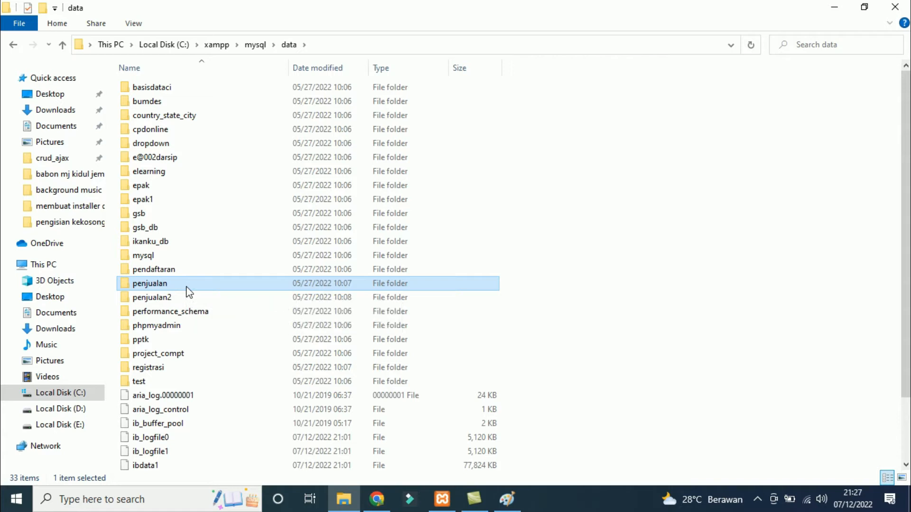
Step: Paste the penjualan folder into the data folder of install\mysql inside Bahan membuat Setup Delphi on drive D:
click(70, 412)
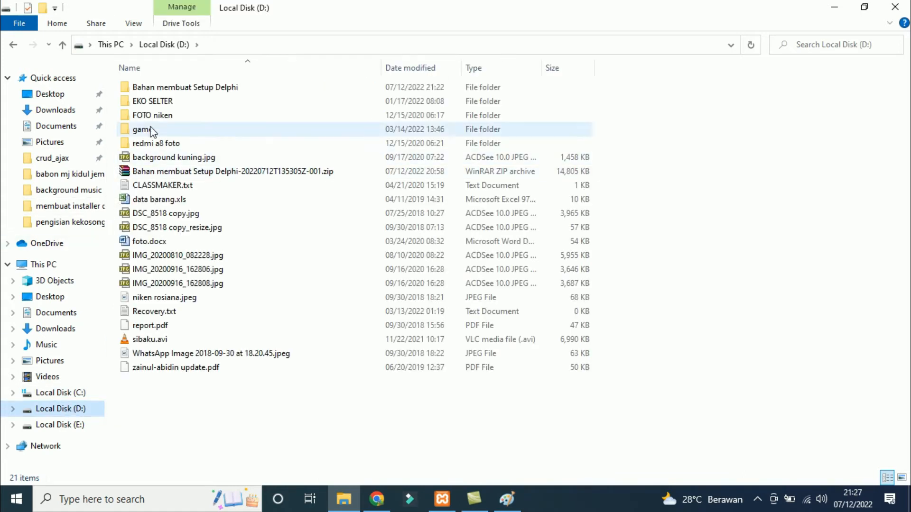
double_click(162, 88)
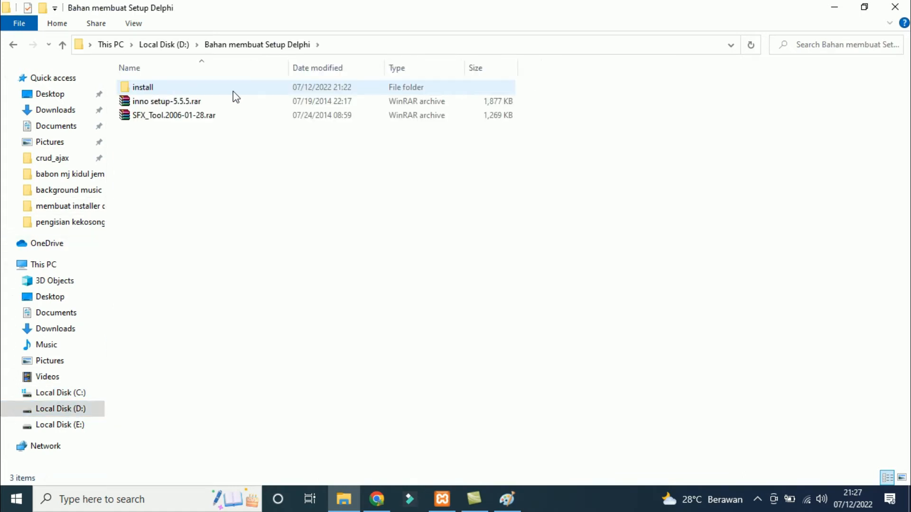
double_click(166, 87)
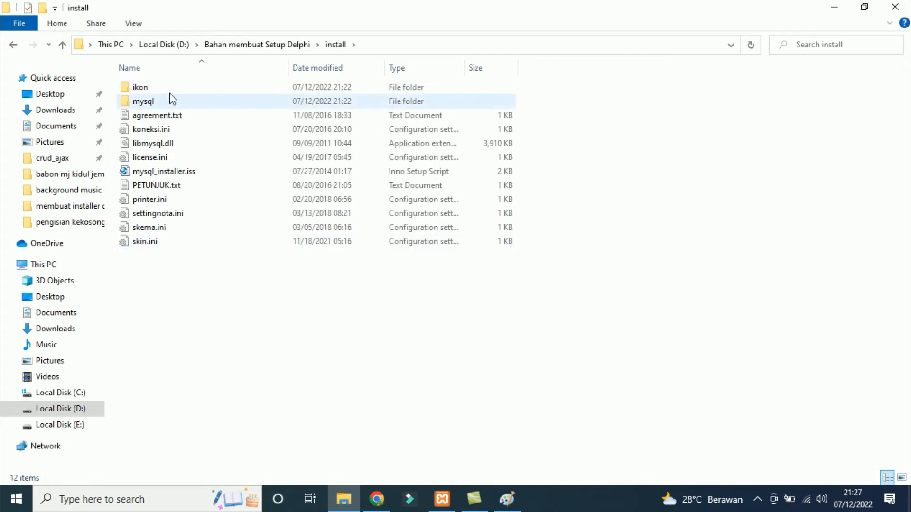
double_click(147, 102)
double_click(148, 103)
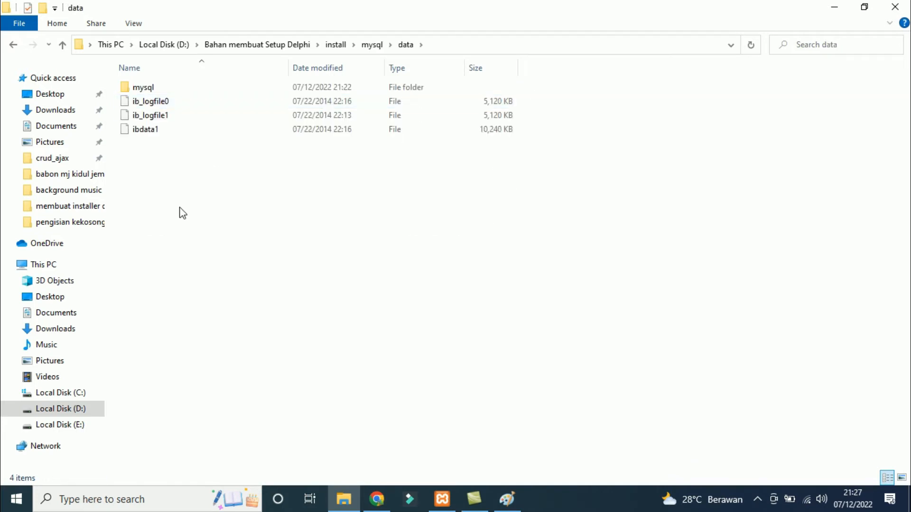
key(ctrl+v)
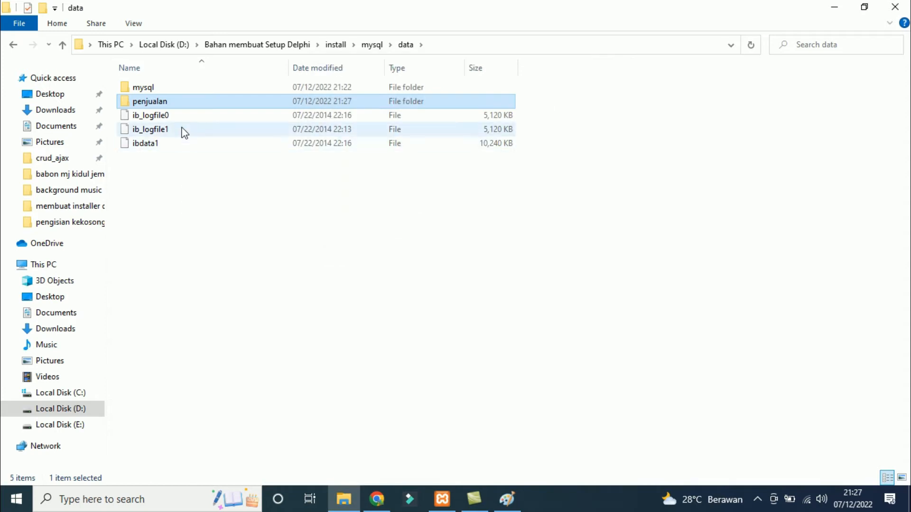
click(182, 196)
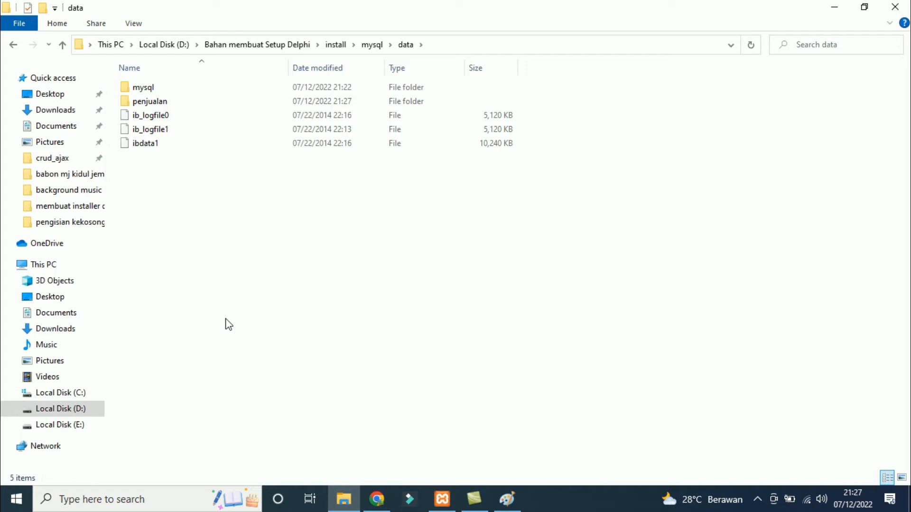
Step: Move the install folder from Bahan membuat Setup Delphi to the root of drive D:
click(11, 45)
click(11, 45)
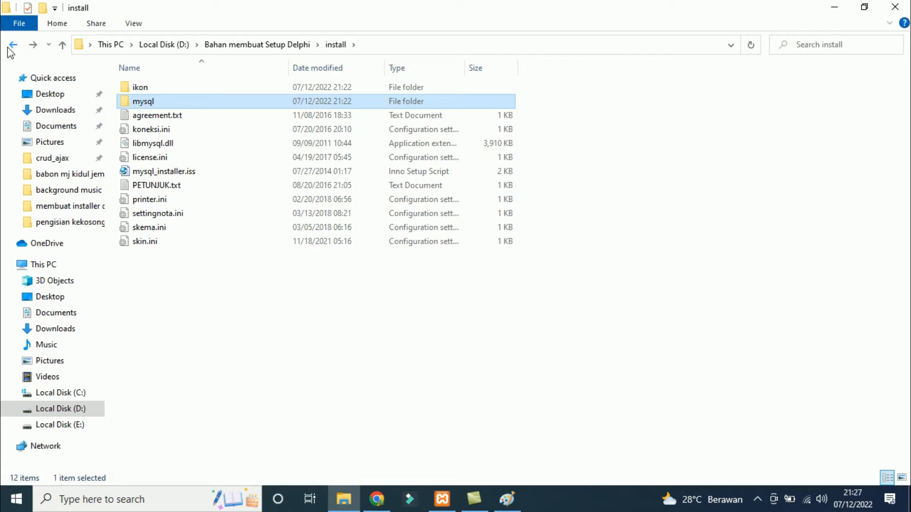
click(11, 46)
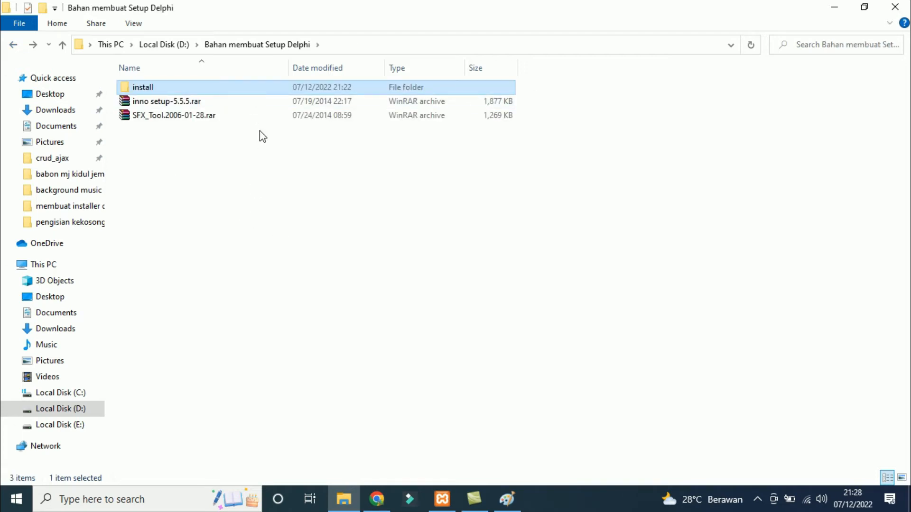
click(177, 150)
click(181, 89)
click(11, 44)
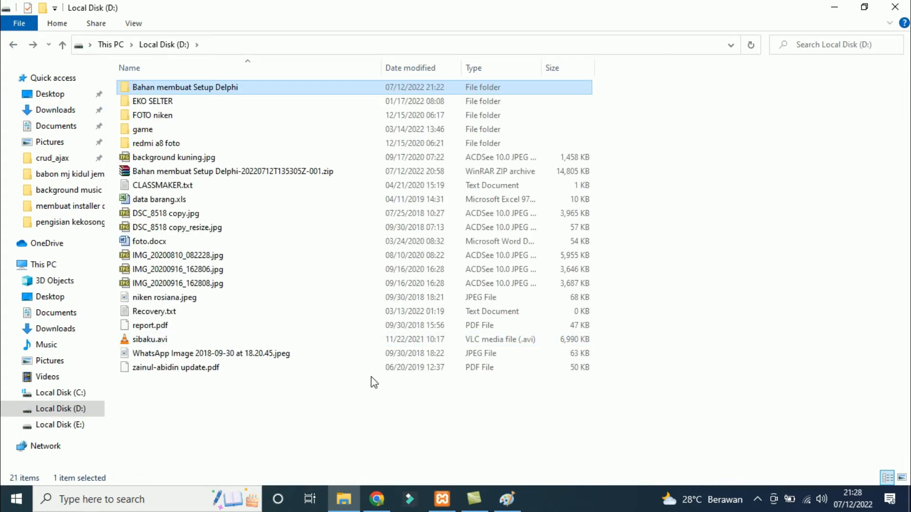
click(221, 409)
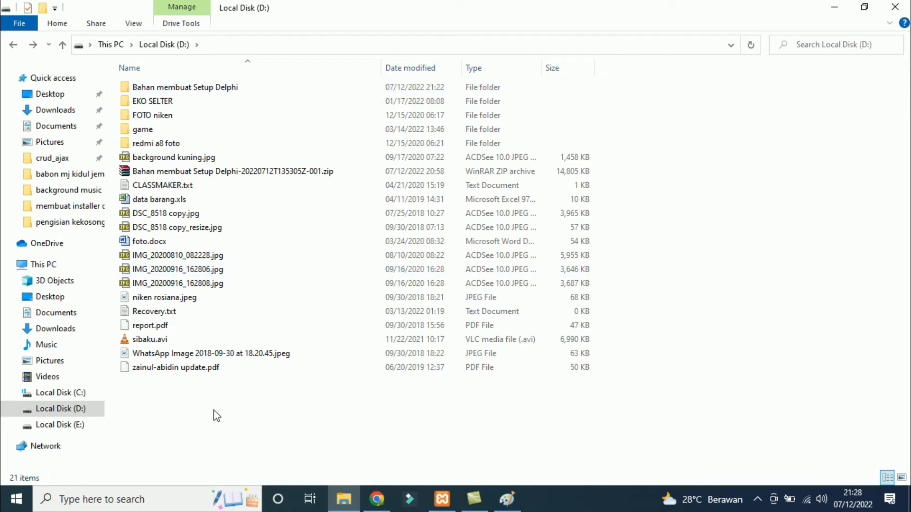
key(ctrl+v)
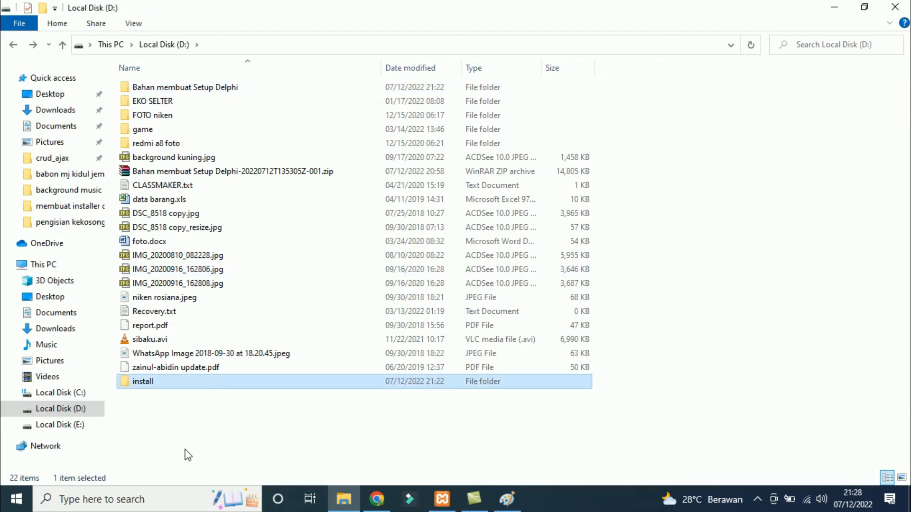
click(184, 434)
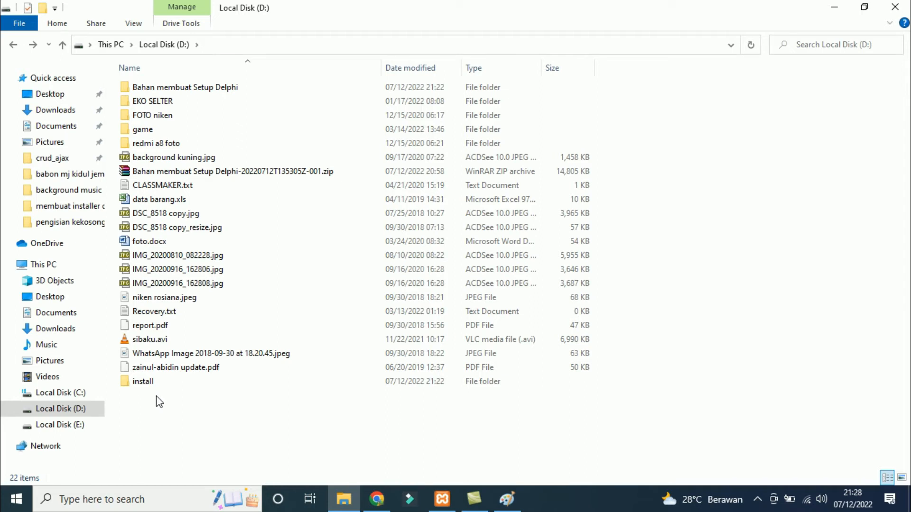
Step: Open the SERVER folder on drive E: under APLIKASI DENGAN DELPHI\PROGRAM DENGAN zeos koneksi\PENJUALAN
click(62, 426)
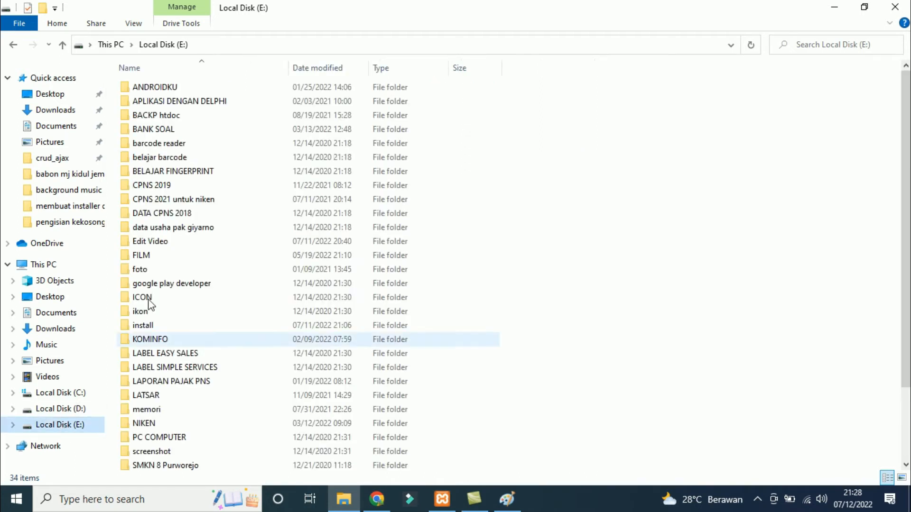
double_click(241, 99)
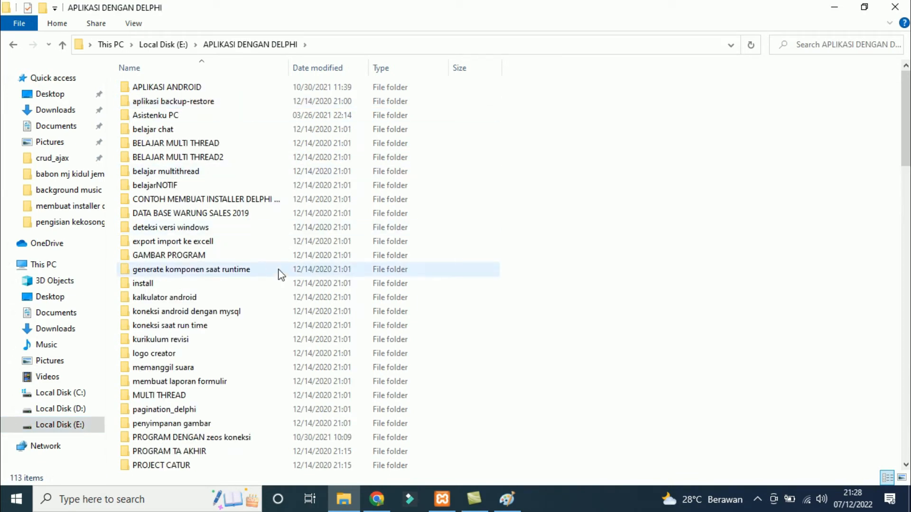
scroll(246, 308, down, 3)
double_click(244, 322)
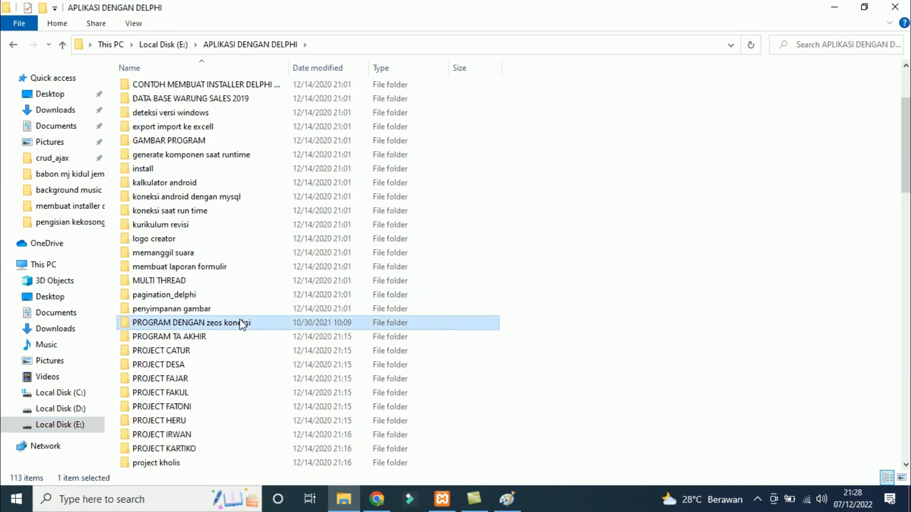
double_click(229, 102)
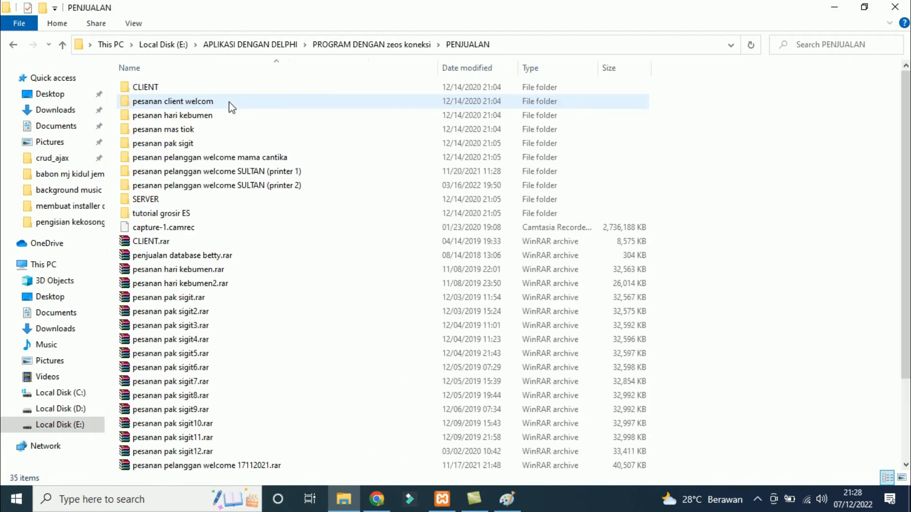
click(186, 199)
double_click(185, 200)
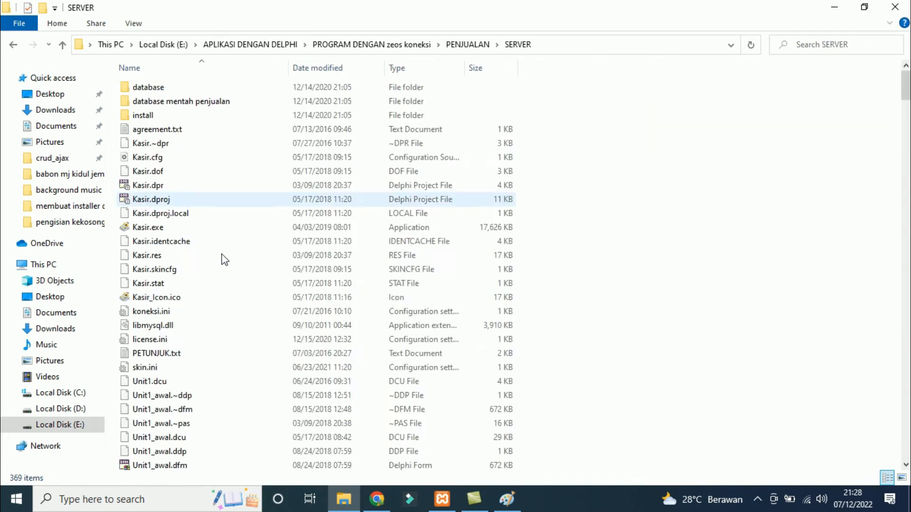
Step: Select Kasir.exe in the SERVER folder and look through the surrounding Delphi project files
scroll(271, 321, down, 7)
scroll(272, 323, up, 6)
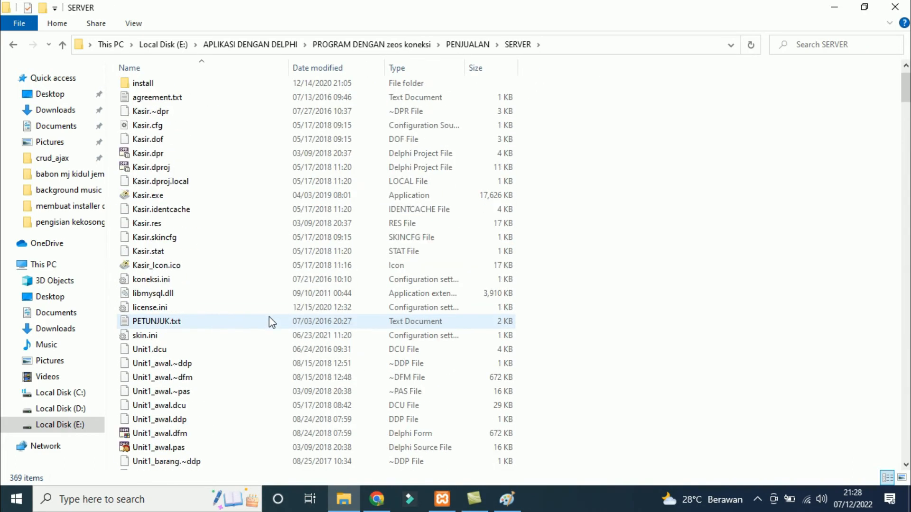
click(210, 196)
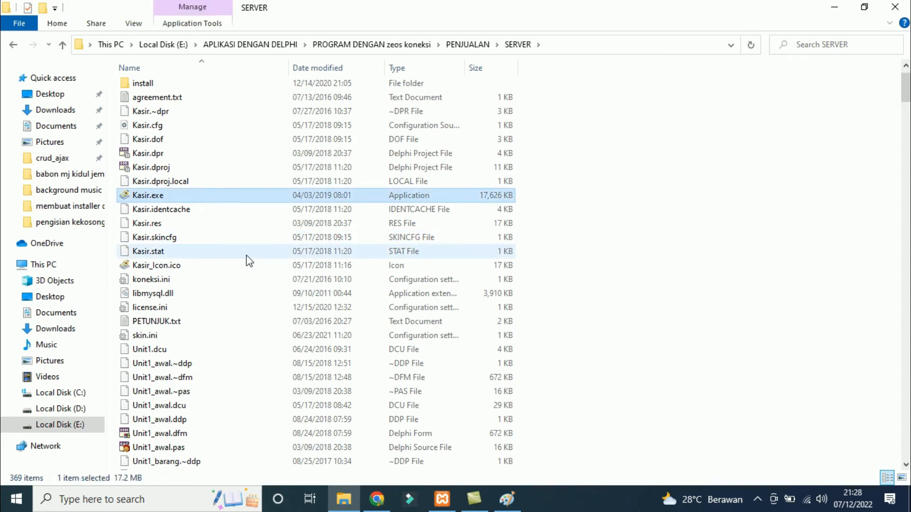
scroll(246, 264, up, 1)
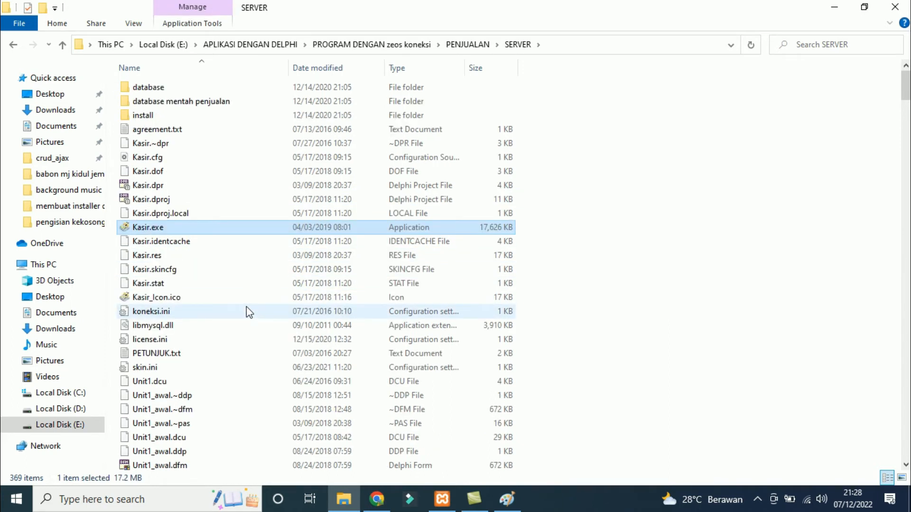
scroll(246, 308, down, 15)
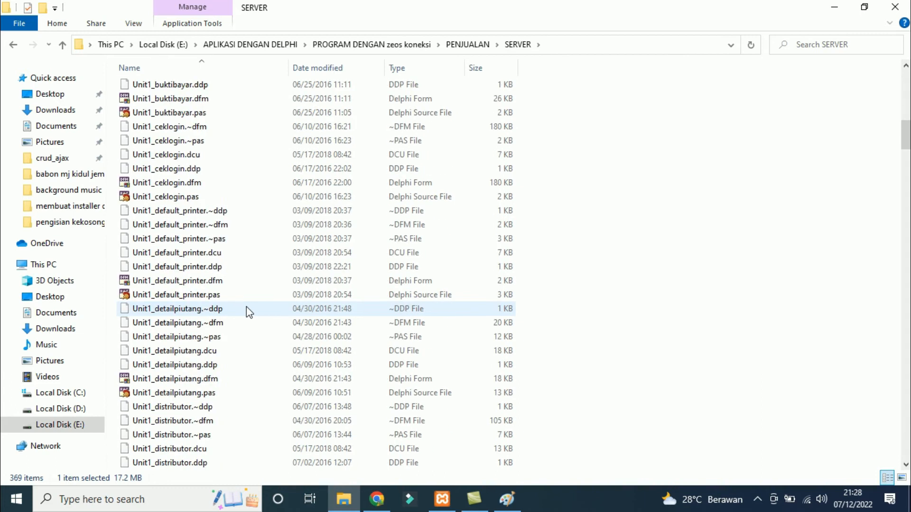
scroll(246, 309, up, 15)
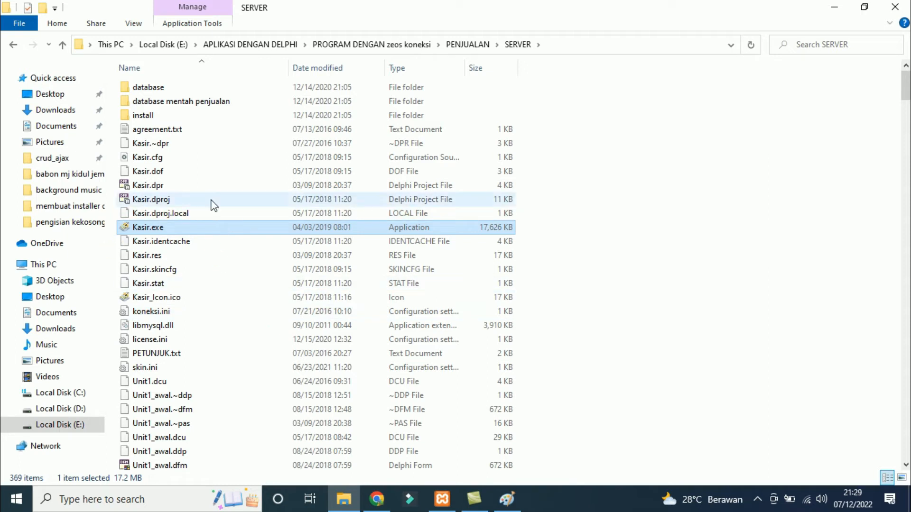
Step: Paste the copied Kasir.exe into the install folder on drive D:
click(76, 411)
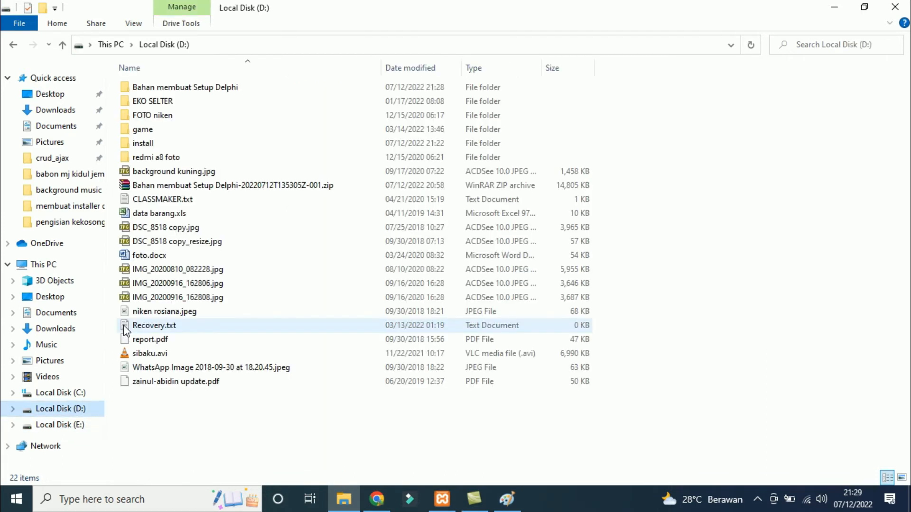
double_click(168, 144)
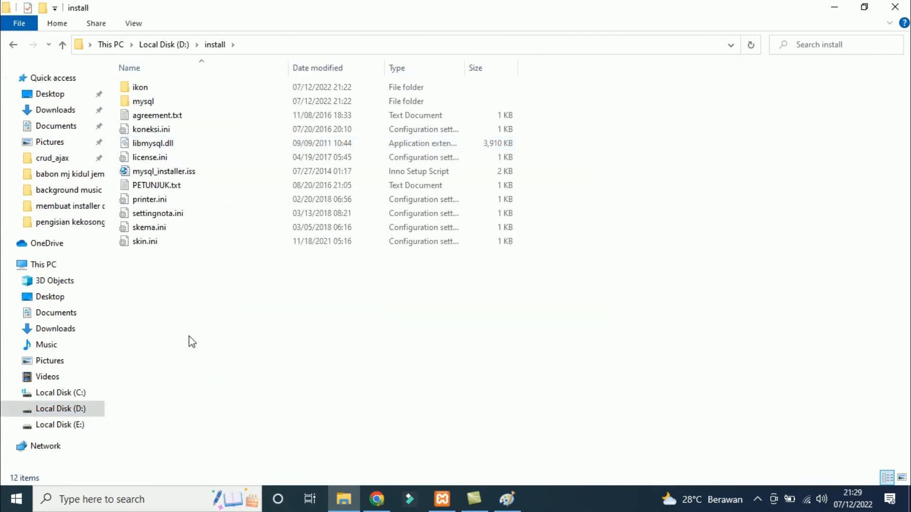
key(ctrl+v)
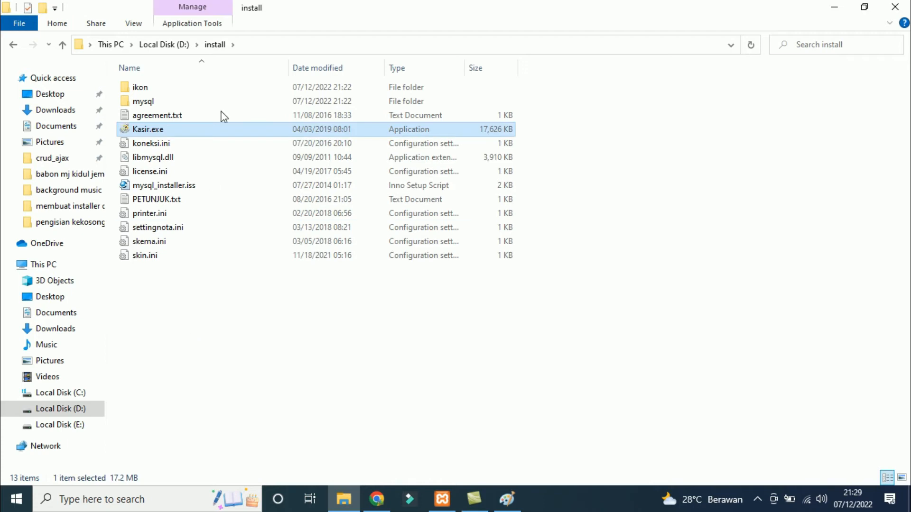
click(199, 314)
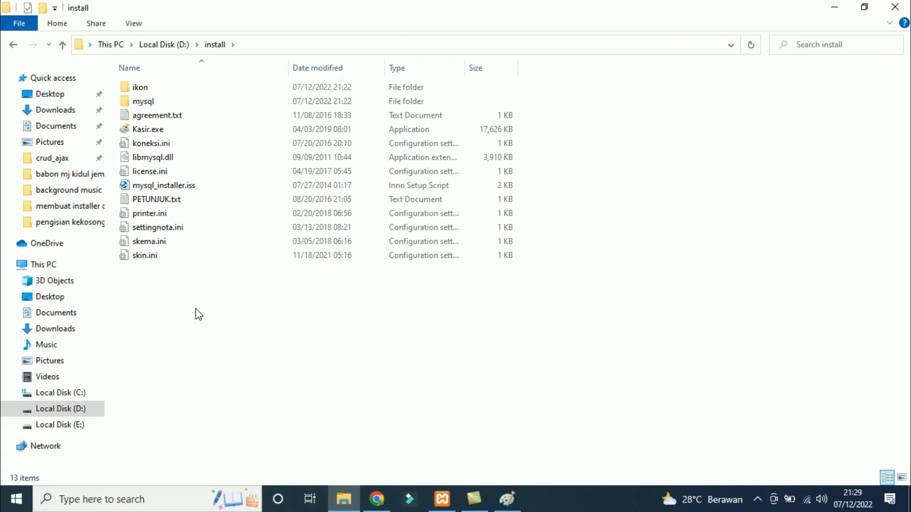
Step: Open mysql_installer.iss from the install folder in Inno Setup Compiler and check the Source path in its [Files] section
click(189, 190)
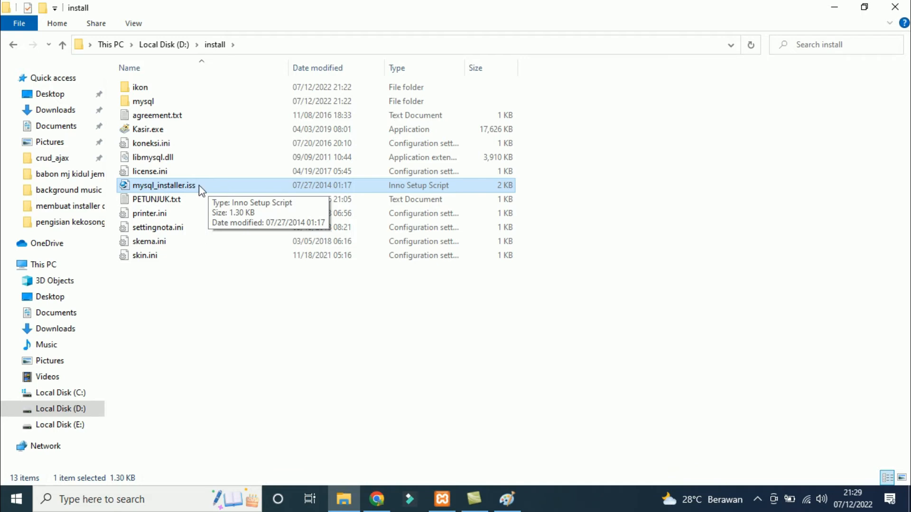
double_click(198, 185)
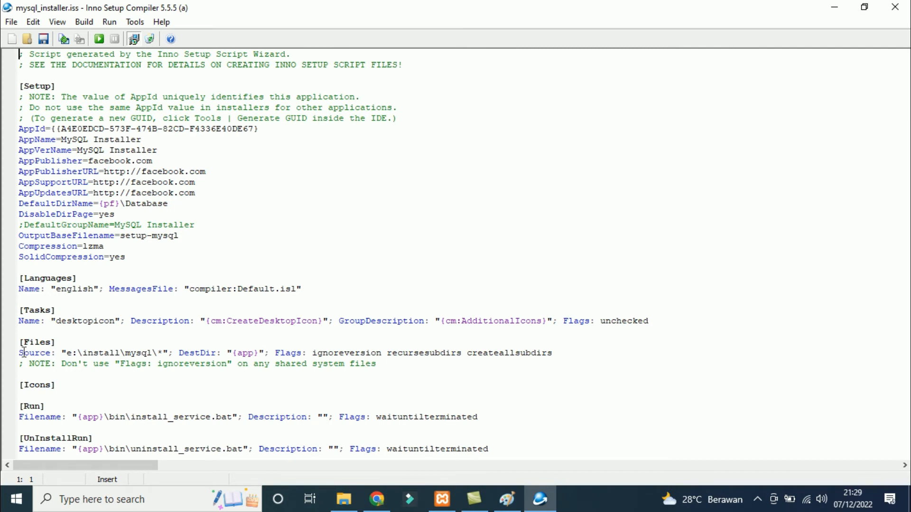
drag(20, 353, 159, 351)
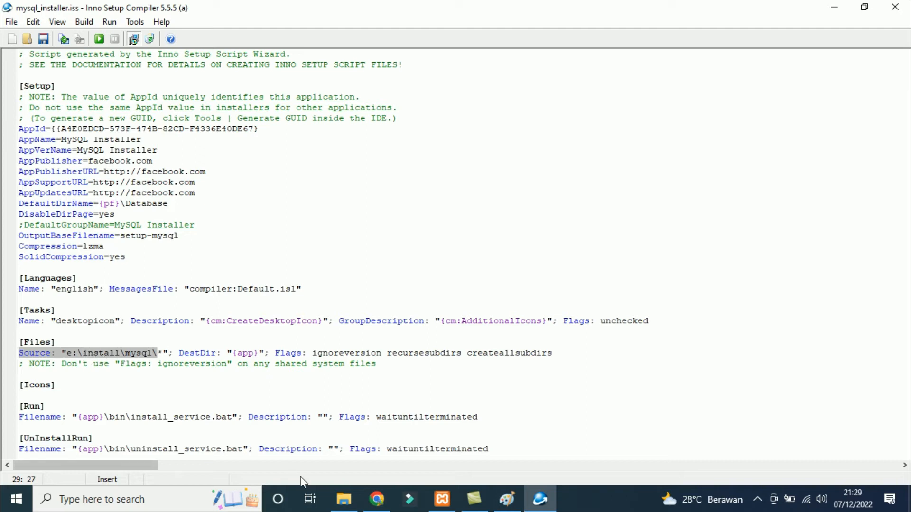
click(350, 496)
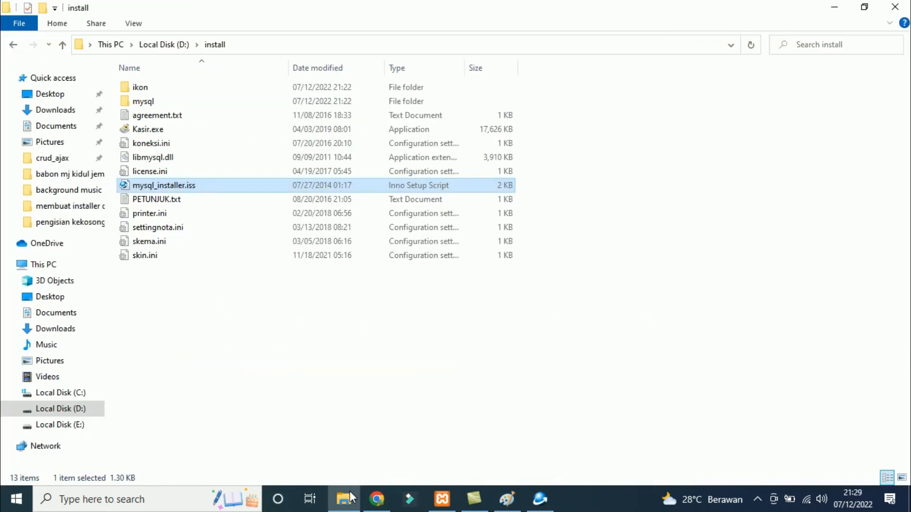
click(350, 494)
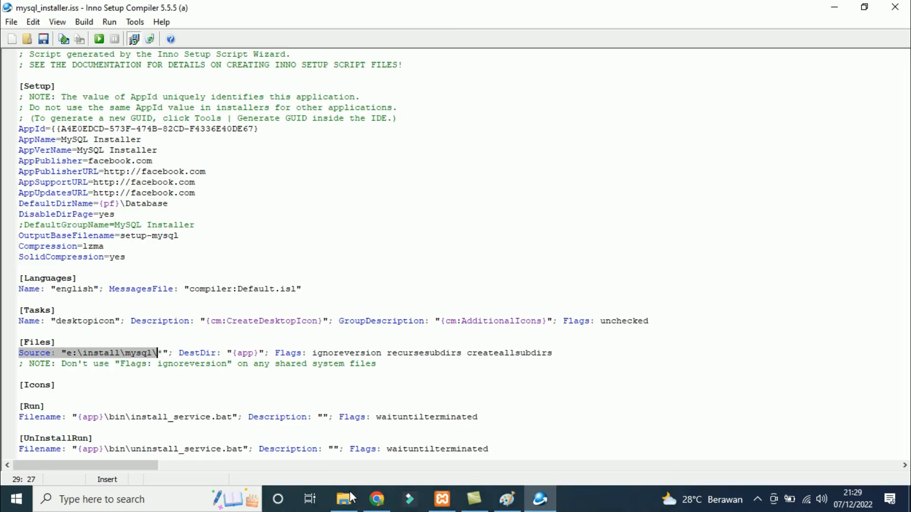
Step: Change the drive in the [Files] Source path so it reads d:\install\mysql\* and save the script
click(61, 357)
click(72, 353)
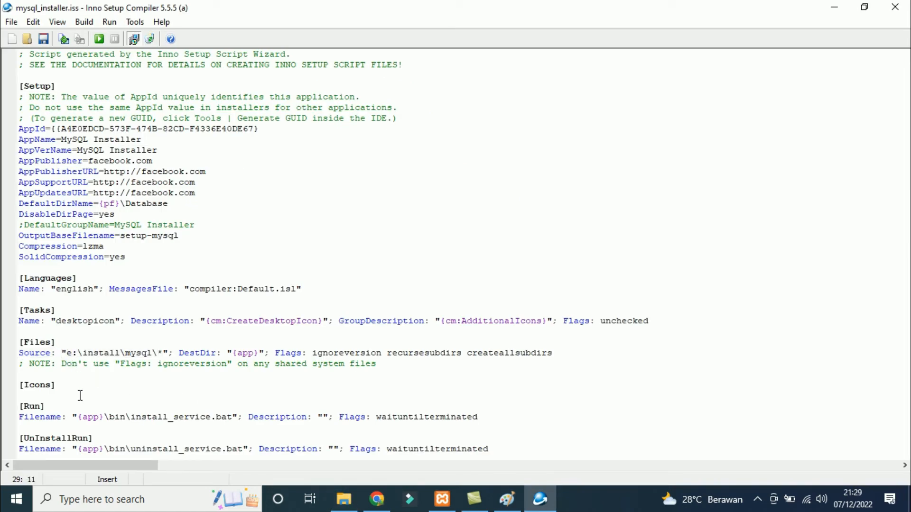
key(BackSpace)
text(d)
drag(78, 362, 126, 363)
click(90, 351)
shift+click(142, 353)
click(44, 40)
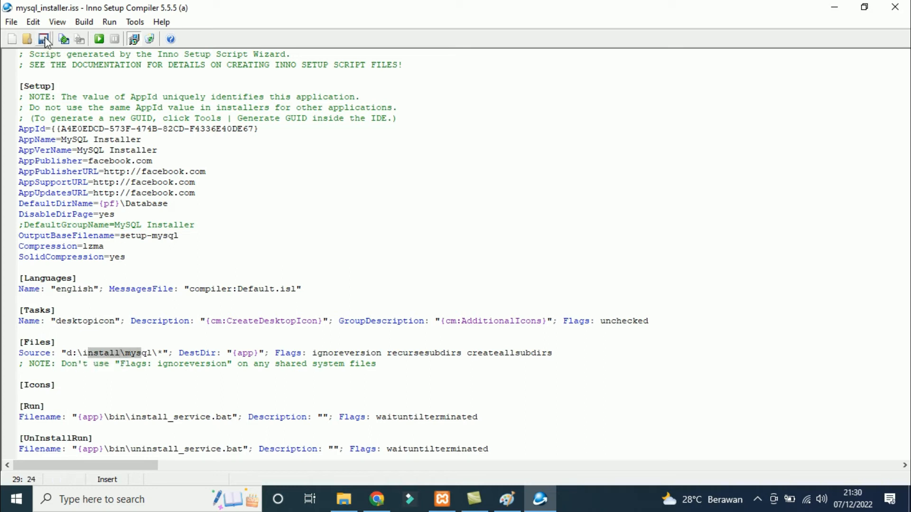
Step: Compile and run the MySQL installer script, and close Inno Setup Compiler
click(99, 40)
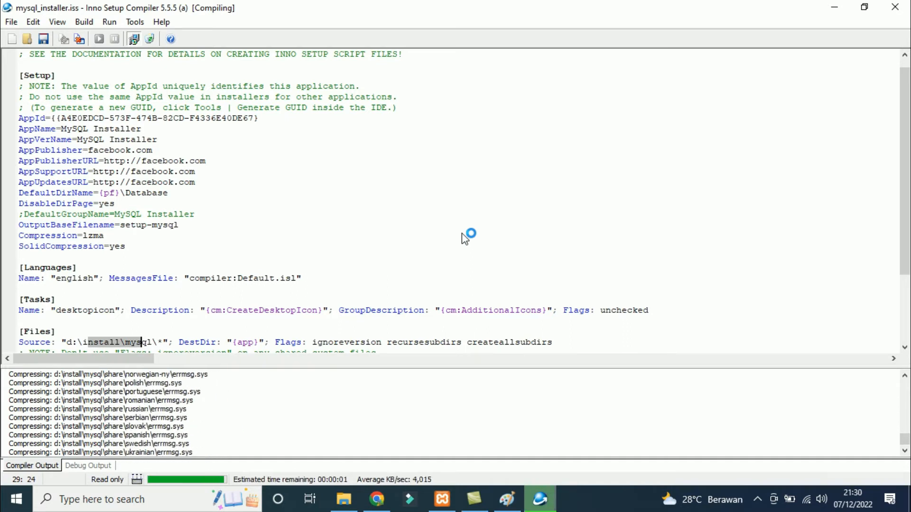
key(F9)
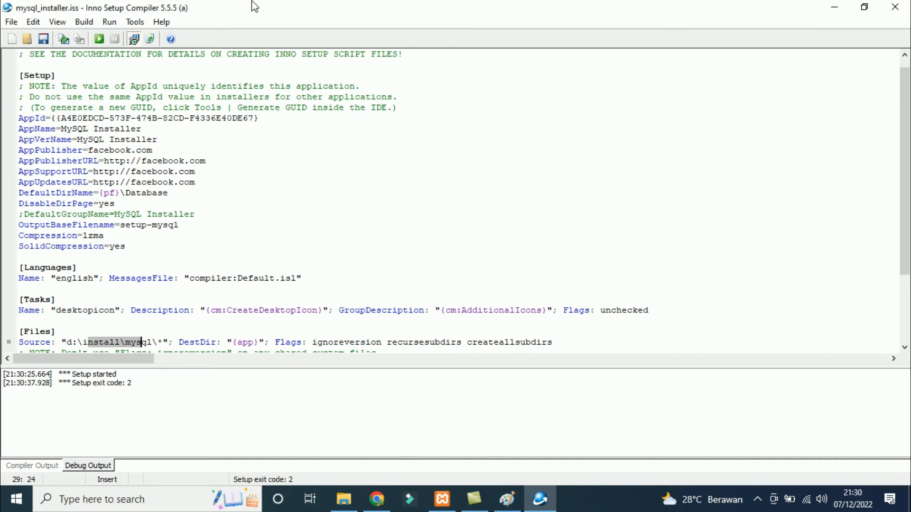
click(903, 7)
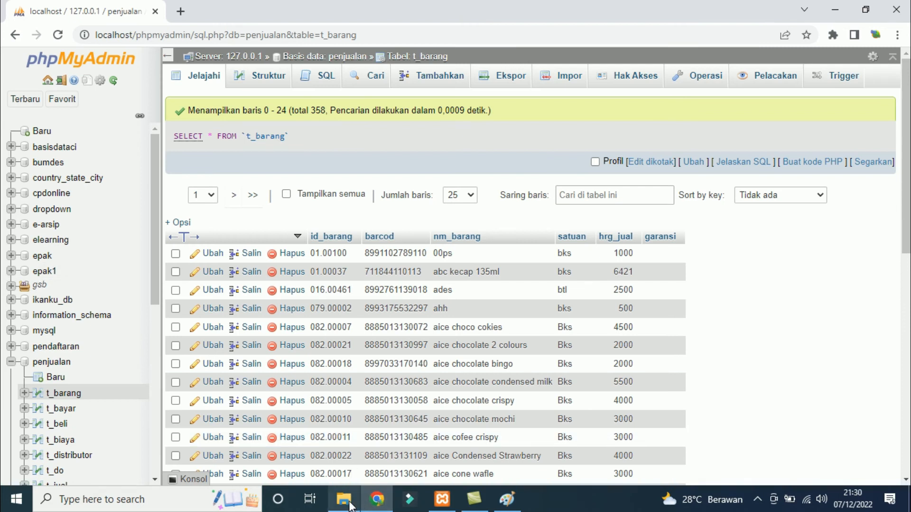
Step: Check the Output folder in D:\install for the compiled setup-mysql.exe and return to the install folder
click(351, 506)
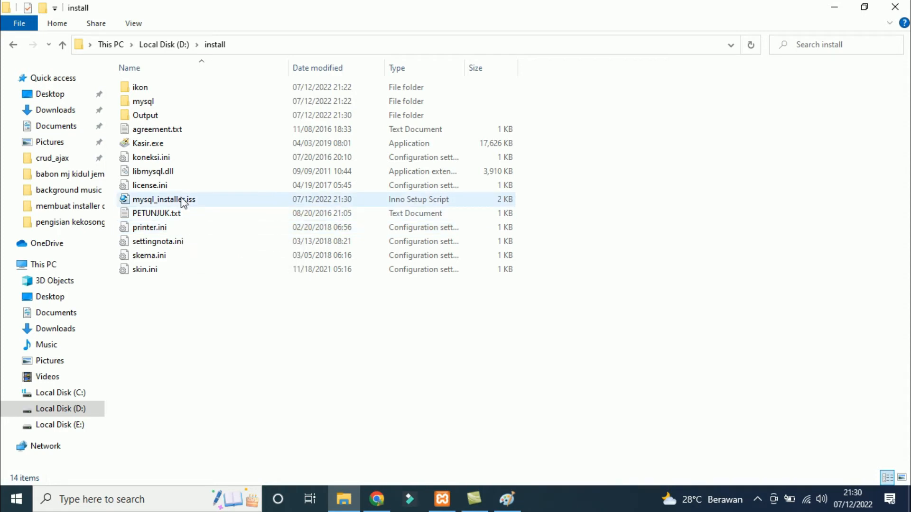
click(168, 115)
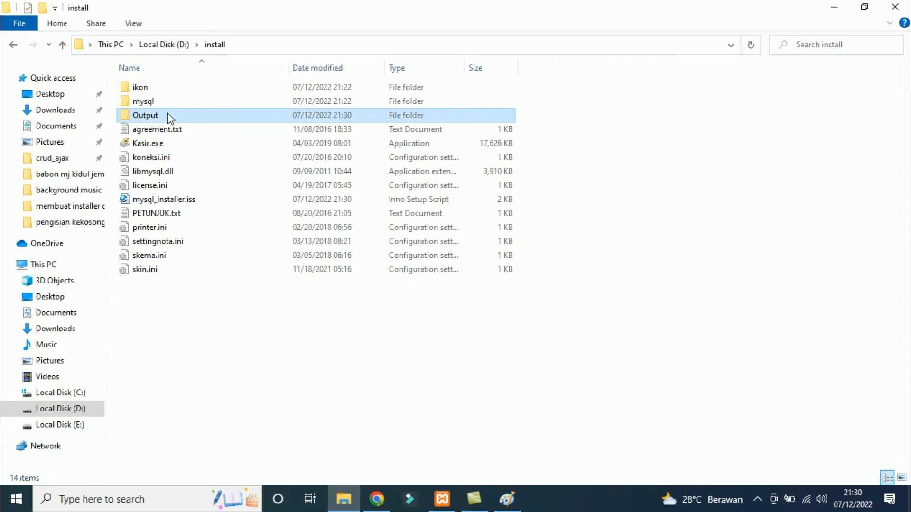
double_click(170, 116)
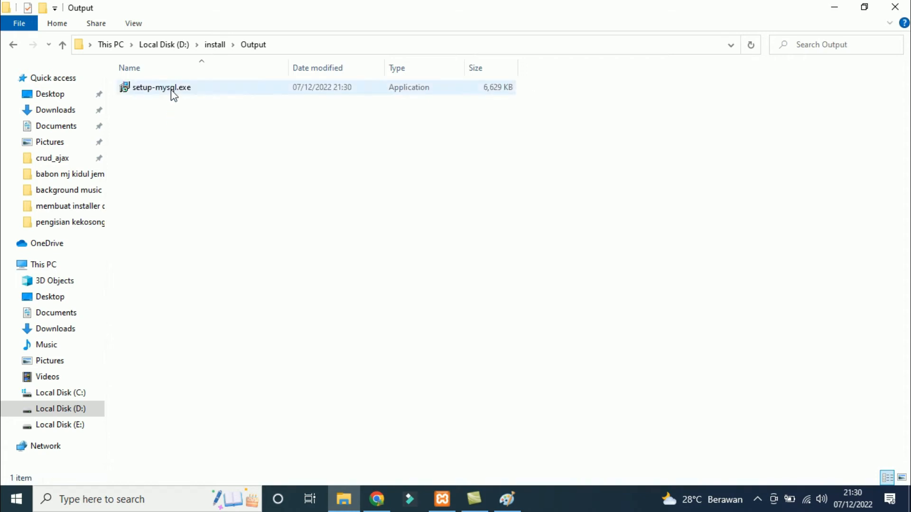
click(196, 94)
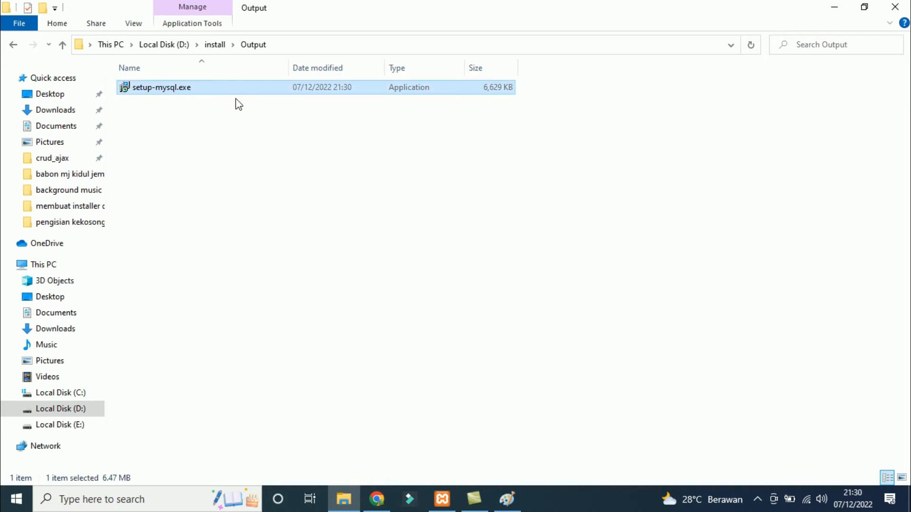
click(13, 45)
click(217, 399)
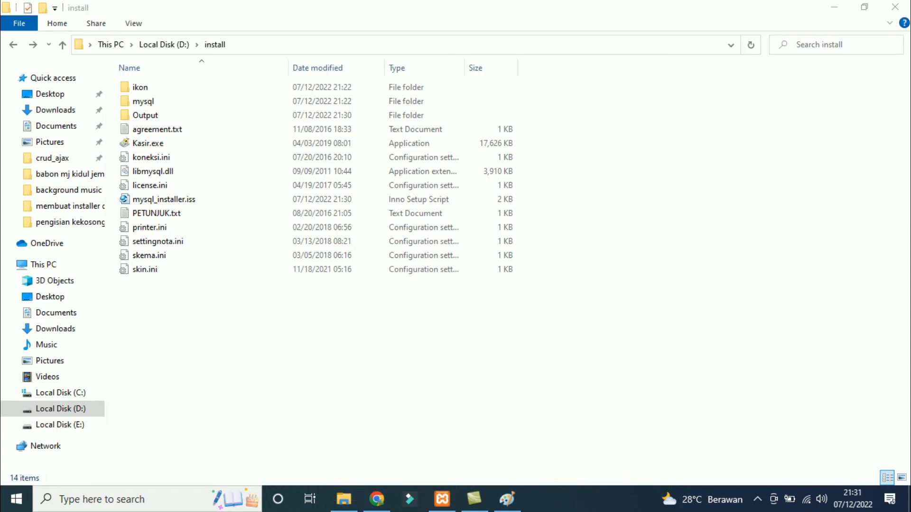
Step: Start SFX Tool from the desktop and browse to D:\install for adding source files
click(910, 502)
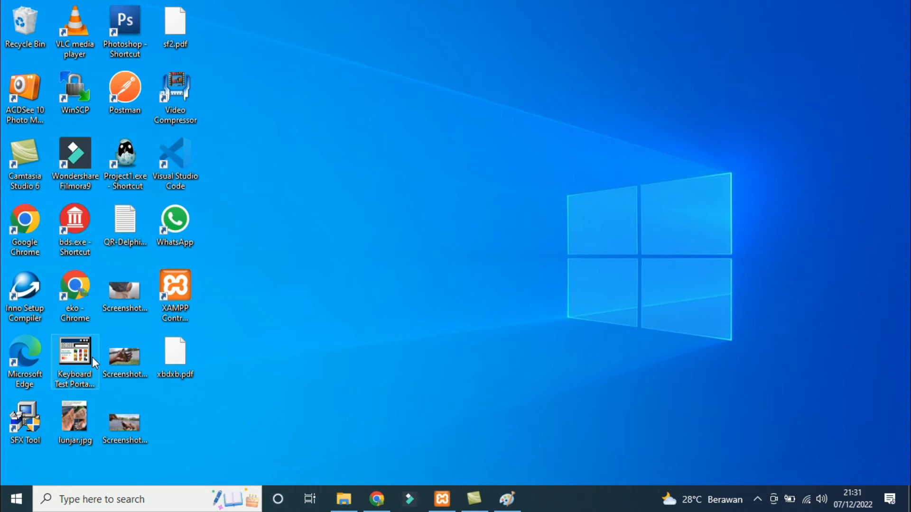
double_click(17, 411)
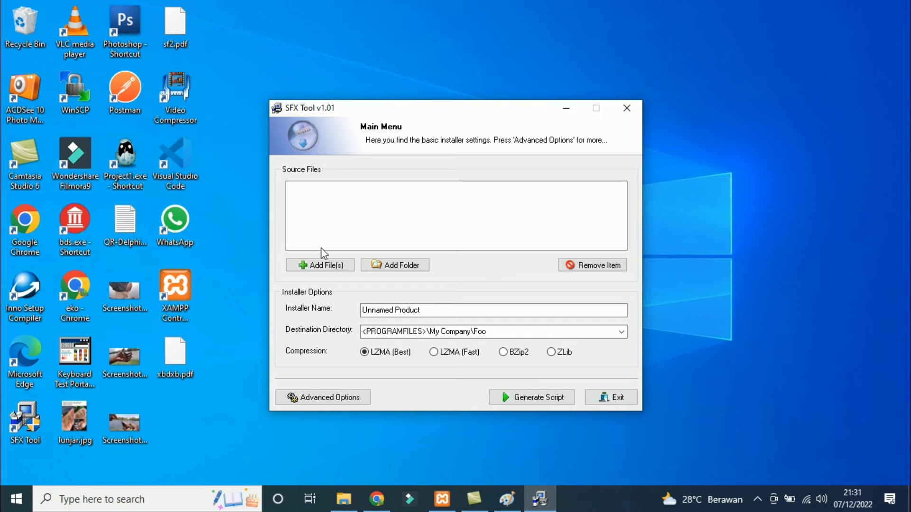
click(315, 266)
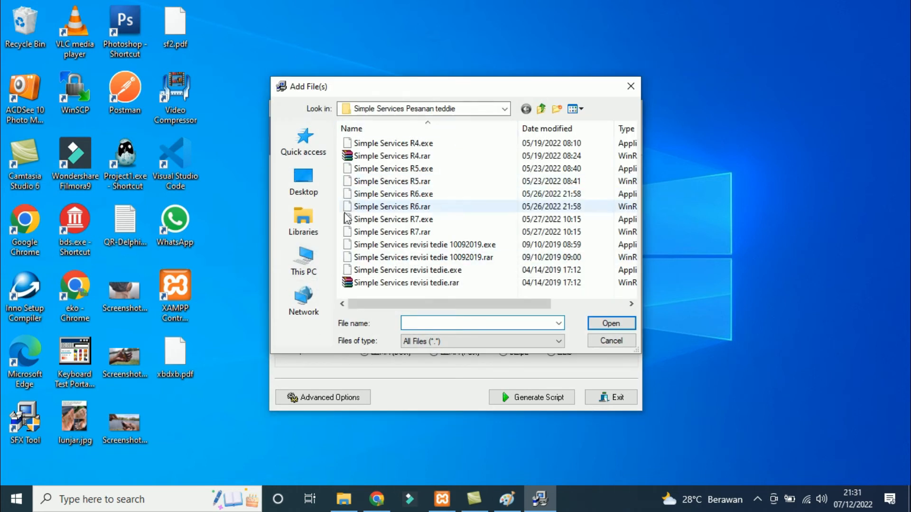
click(542, 110)
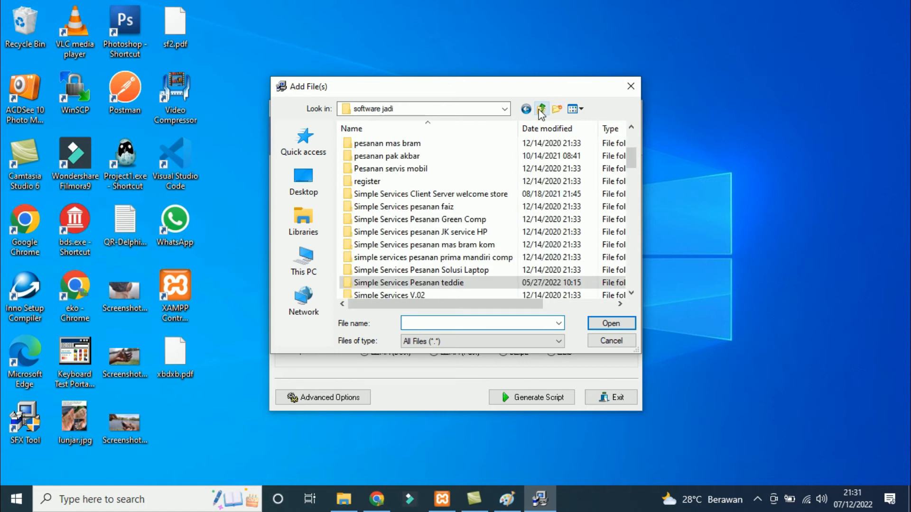
click(541, 109)
click(540, 110)
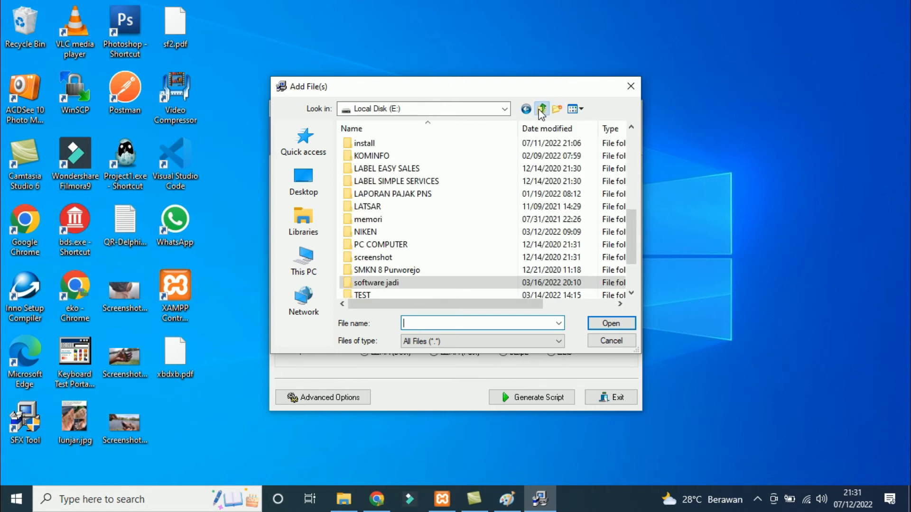
double_click(432, 255)
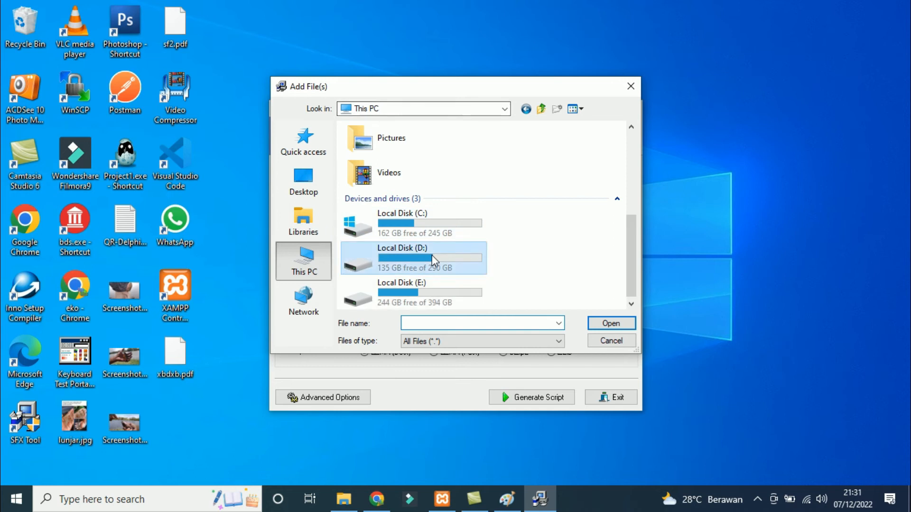
double_click(400, 197)
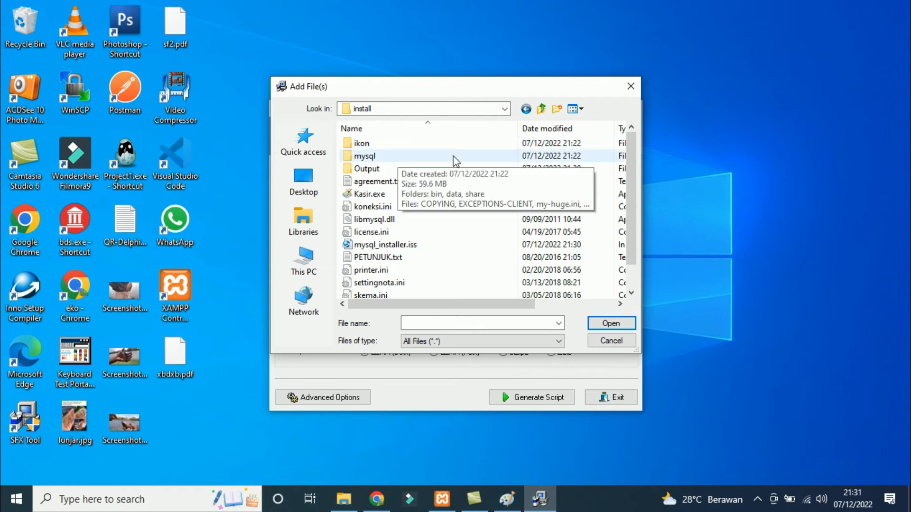
Step: Add all loose files in D:\install except mysql_installer.iss, from agreement.txt and Kasir.exe through skin.ini, as the installer's source files
click(398, 181)
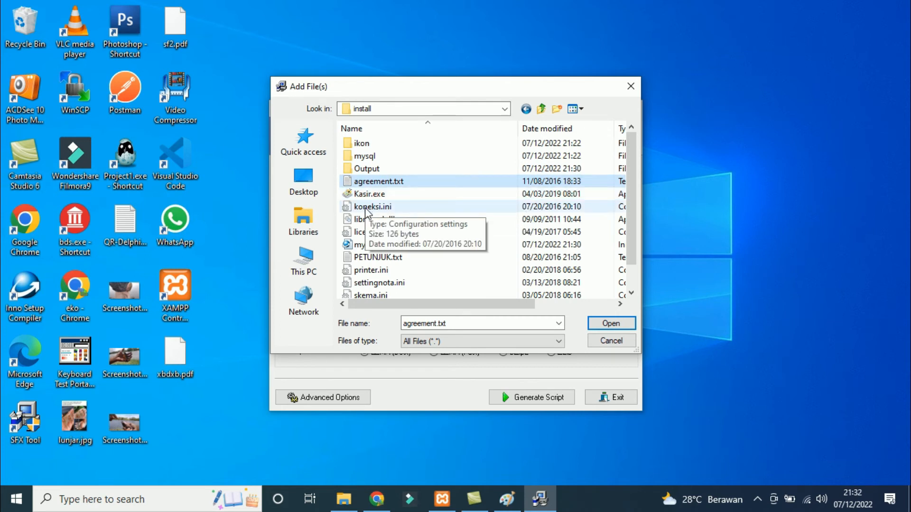
ctrl+click(372, 194)
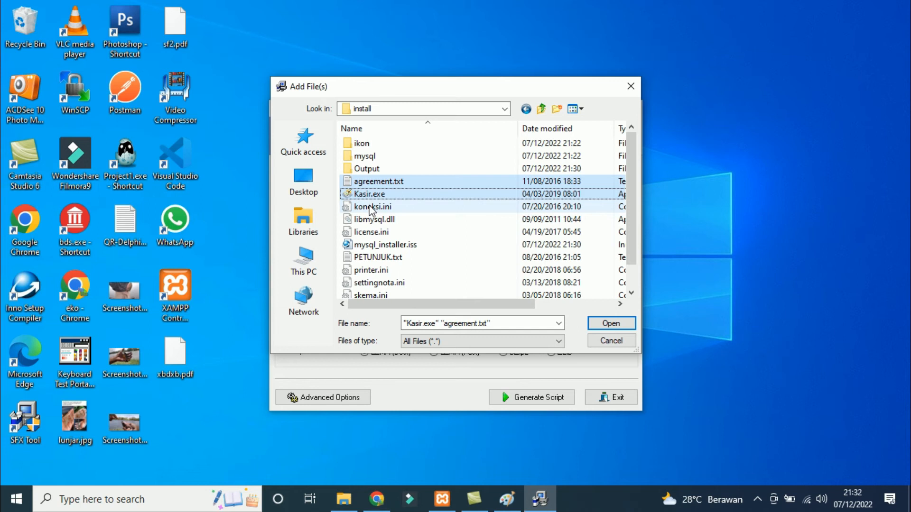
ctrl+click(371, 209)
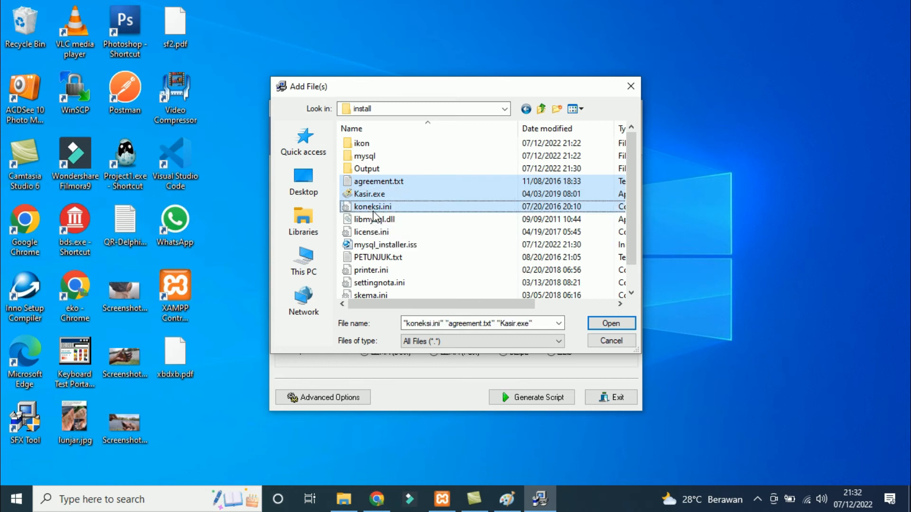
ctrl+click(361, 223)
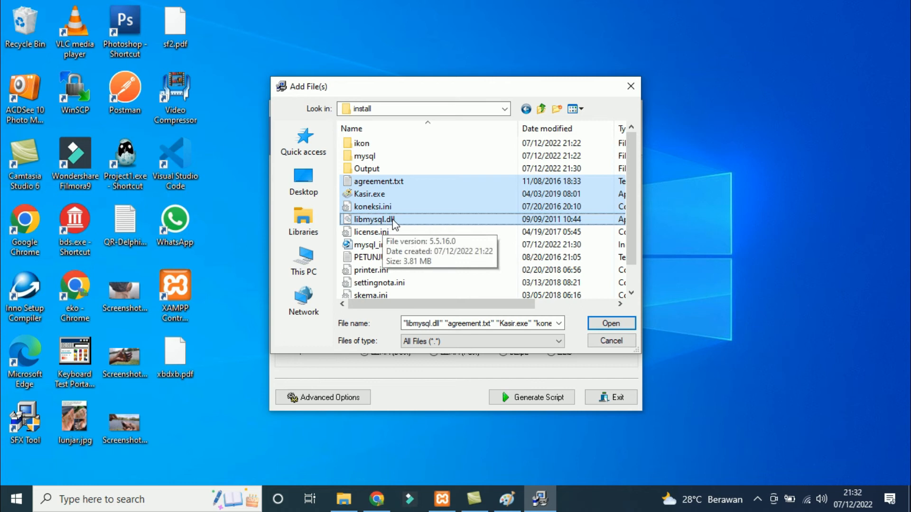
ctrl+click(379, 232)
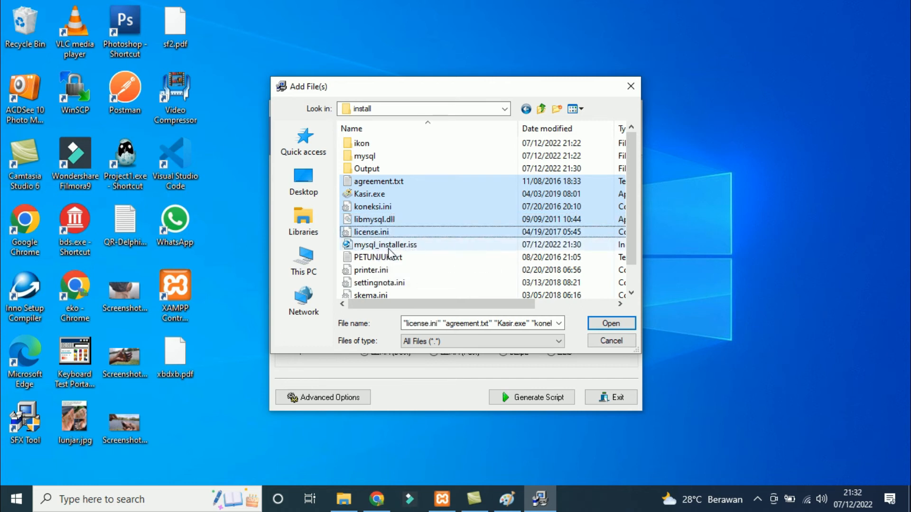
scroll(391, 251, down, 1)
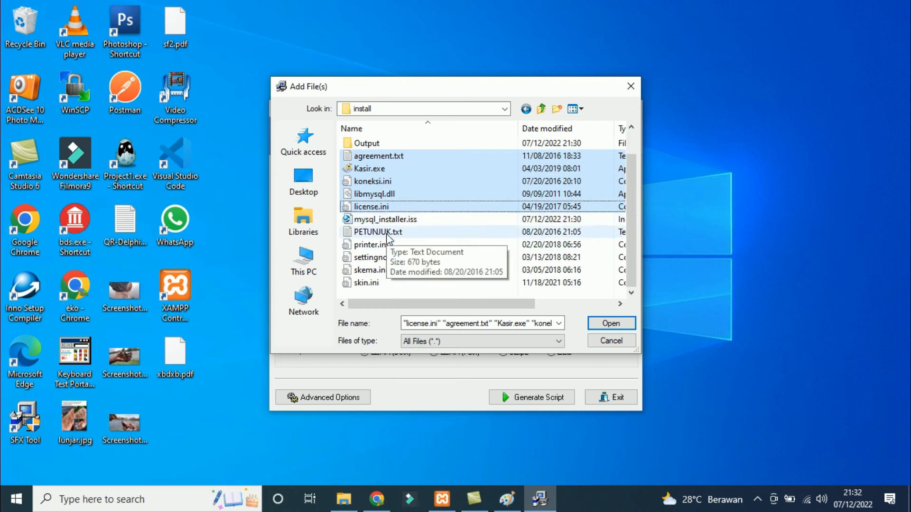
ctrl+click(385, 232)
ctrl+click(380, 245)
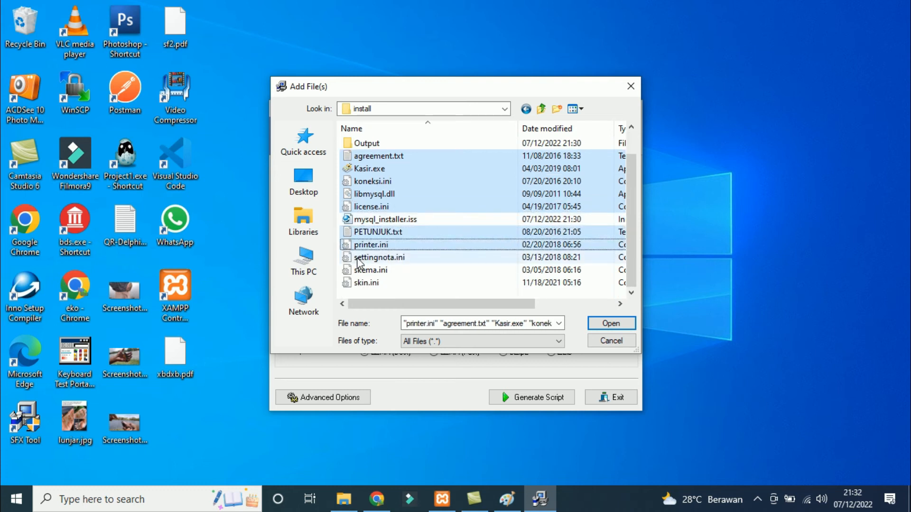
ctrl+click(366, 258)
ctrl+click(370, 271)
ctrl+click(368, 283)
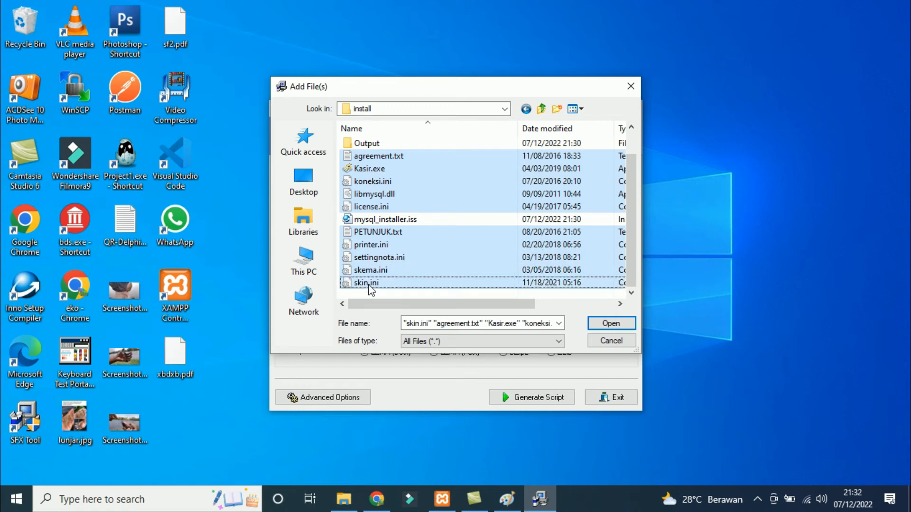
click(599, 325)
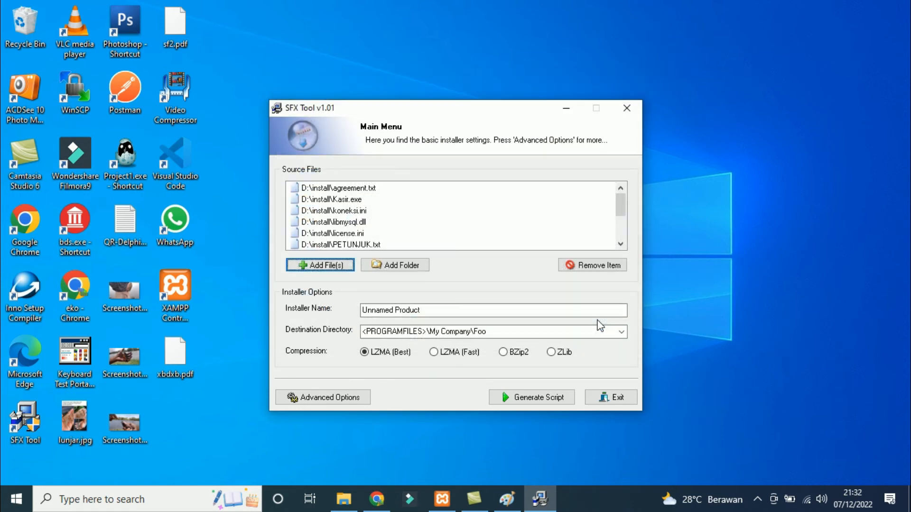
Step: Add setup-mysql.exe from the D:\install\Output folder to the installer's source files and check the list
click(348, 270)
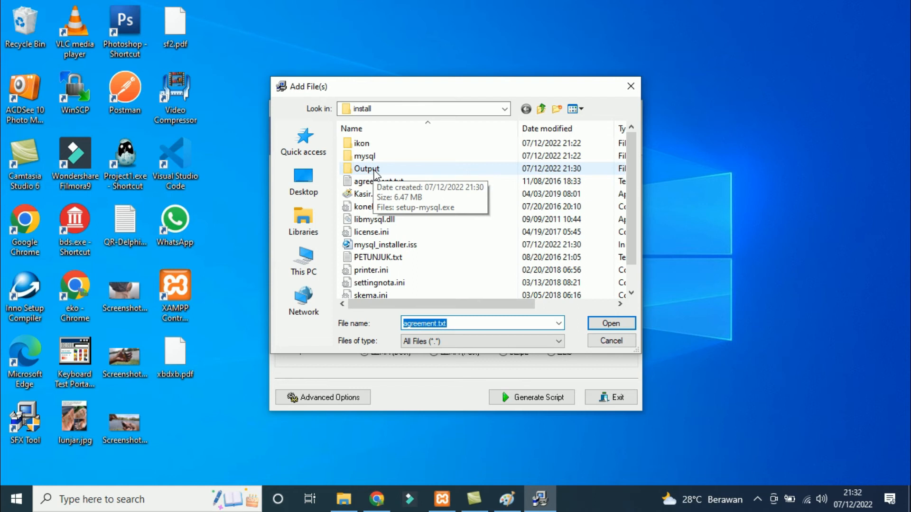
double_click(375, 169)
click(374, 145)
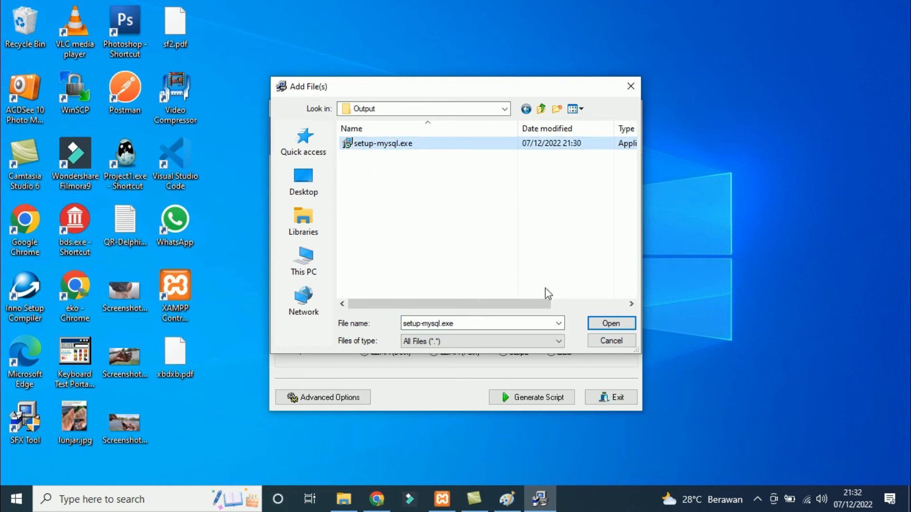
click(599, 322)
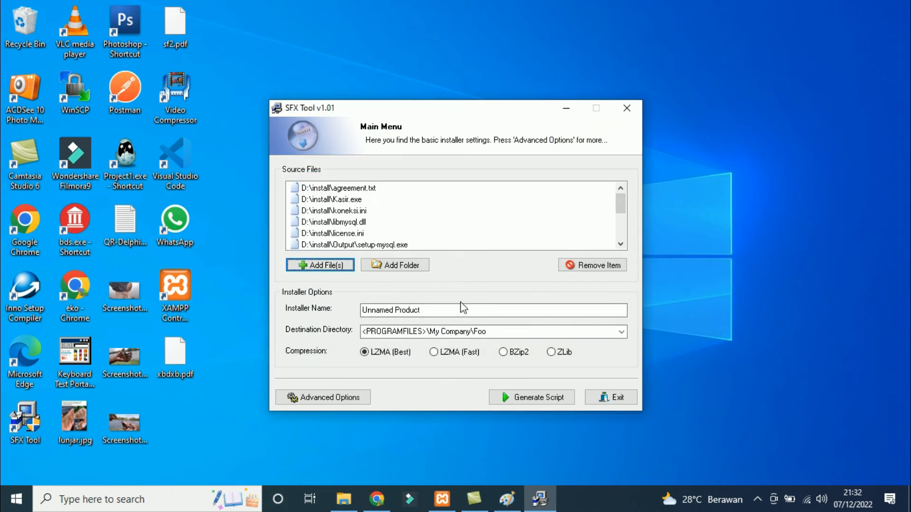
scroll(457, 222, down, 2)
scroll(458, 222, up, 2)
Step: Add the ikon folder from D:\install to the installer's source files
click(396, 265)
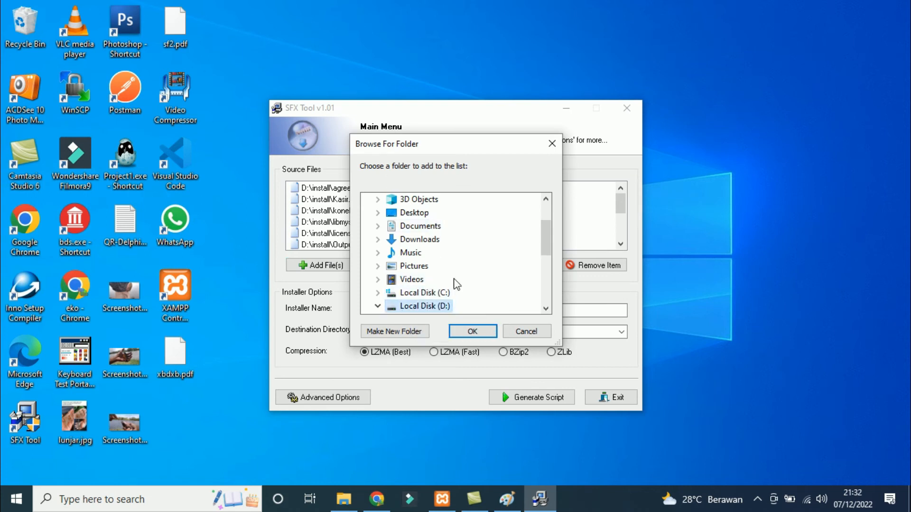
scroll(455, 282, down, 3)
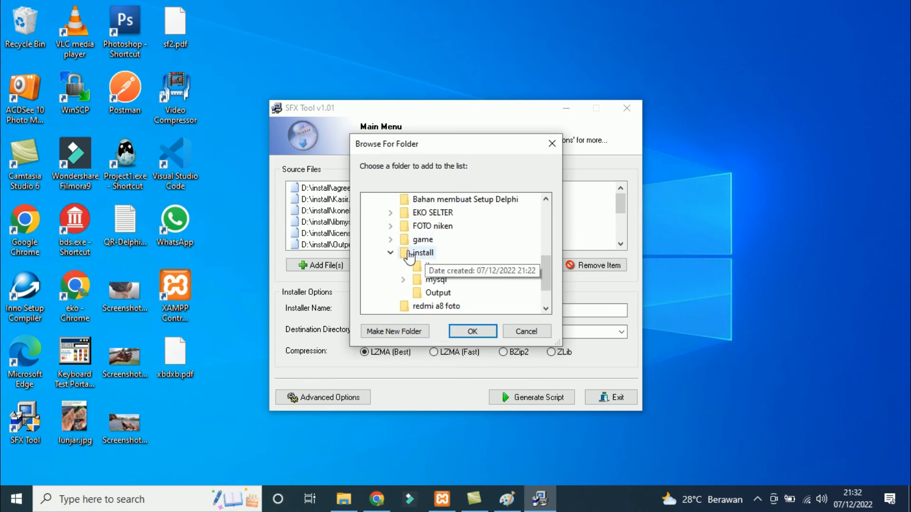
click(437, 269)
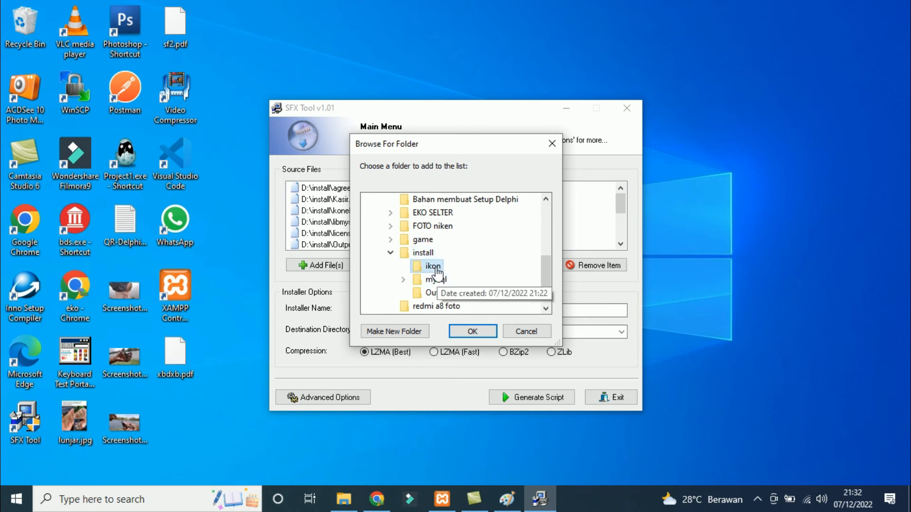
click(489, 331)
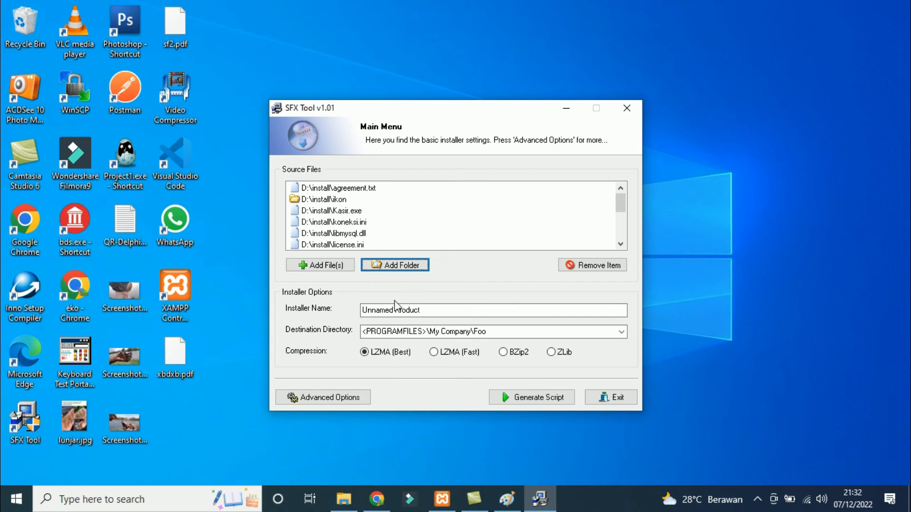
Step: Set the installer name to Simple Services
drag(453, 315, 363, 308)
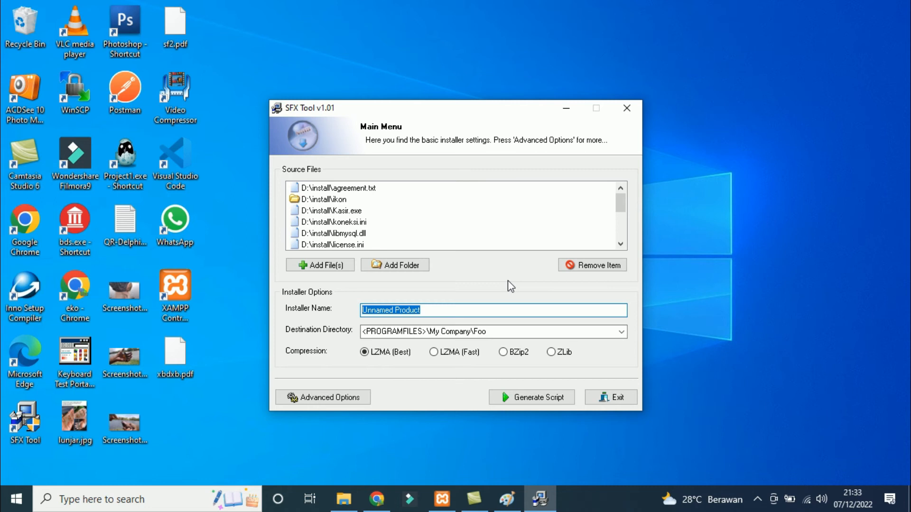
key(BackSpace)
text(Simple Services)
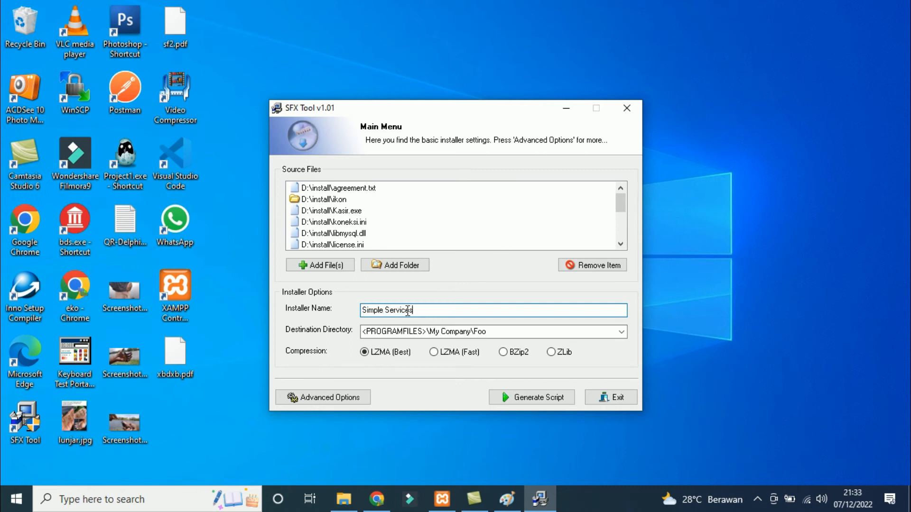
Step: Replace My Company\Foo in the destination directory with the copied installer name, giving <PROGRAMFILES>\Simple Services
drag(418, 310, 363, 298)
key(ctrl+c)
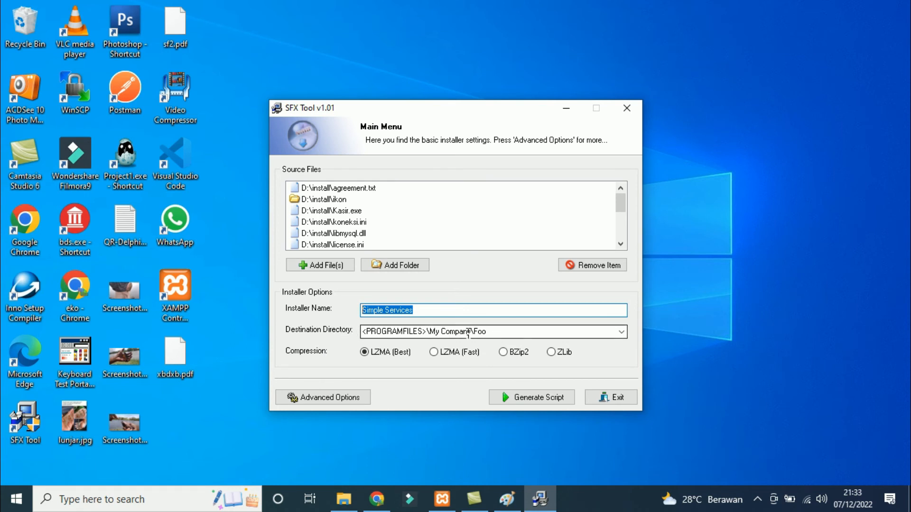
click(502, 332)
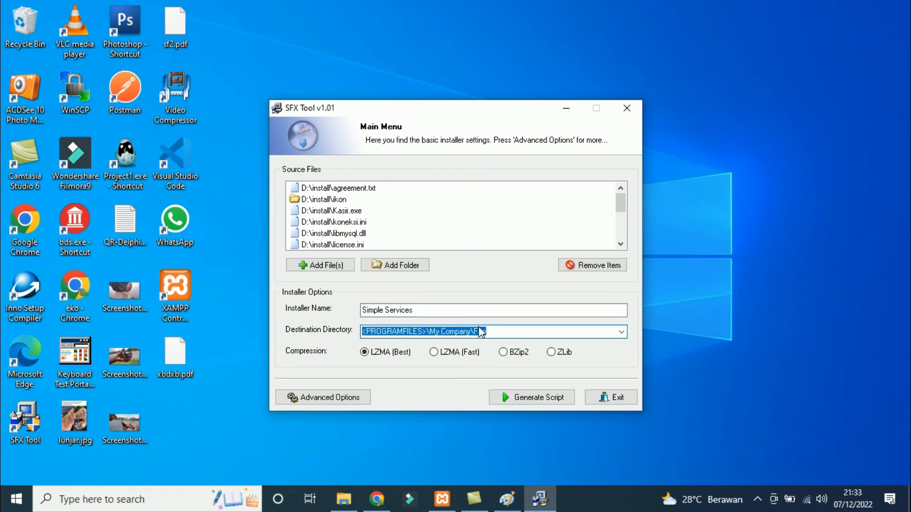
click(495, 333)
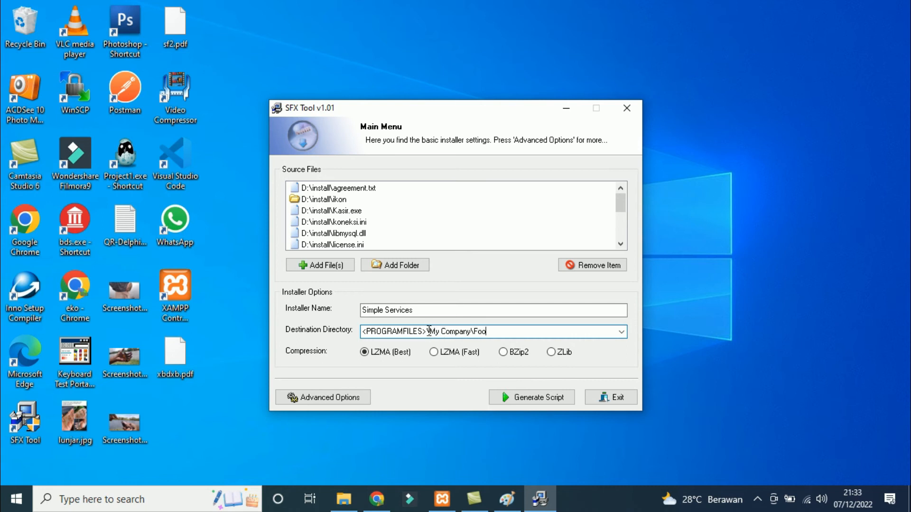
shift+click(429, 331)
key(BackSpace)
key(ctrl+v)
Step: In the advanced options, preserve file attributes, create an uninstaller with control panel registration and start menu link, and display a background window
click(334, 397)
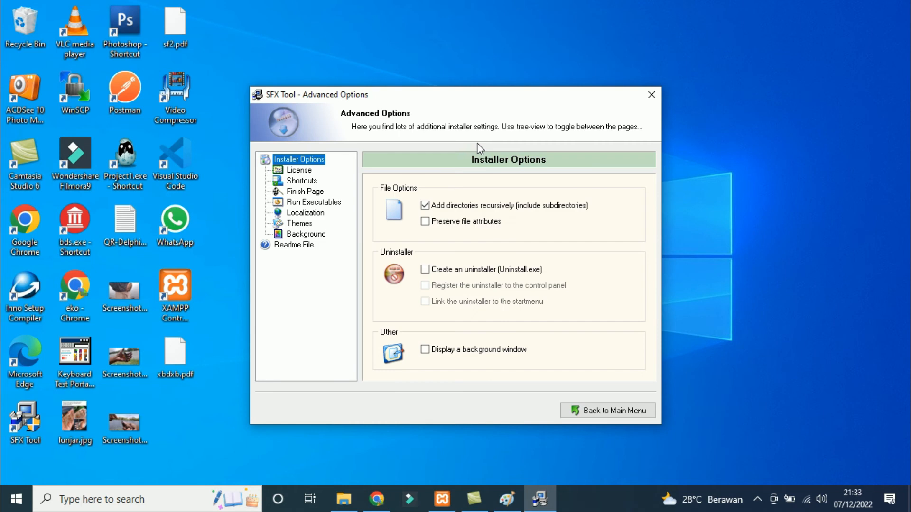
click(425, 221)
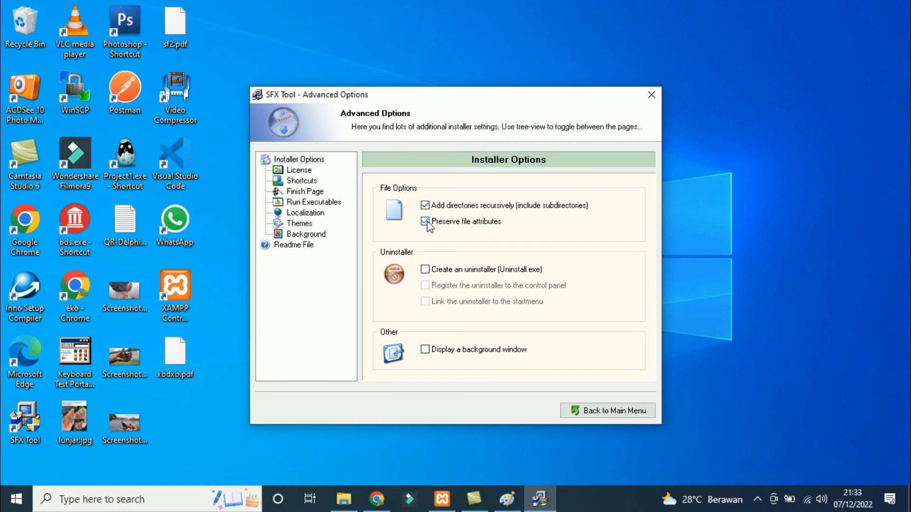
click(425, 269)
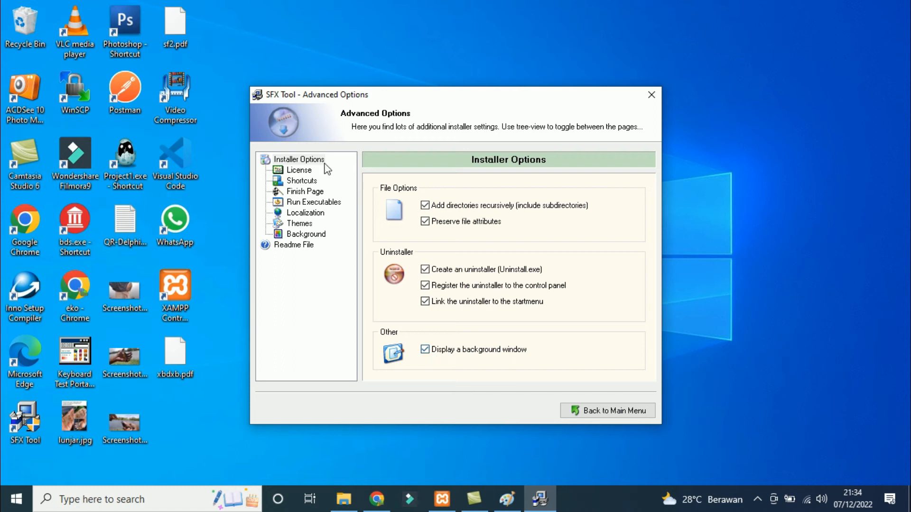
Step: Load agreement.txt from D:\install as the installer's license terms and review the loaded text
click(299, 170)
click(460, 251)
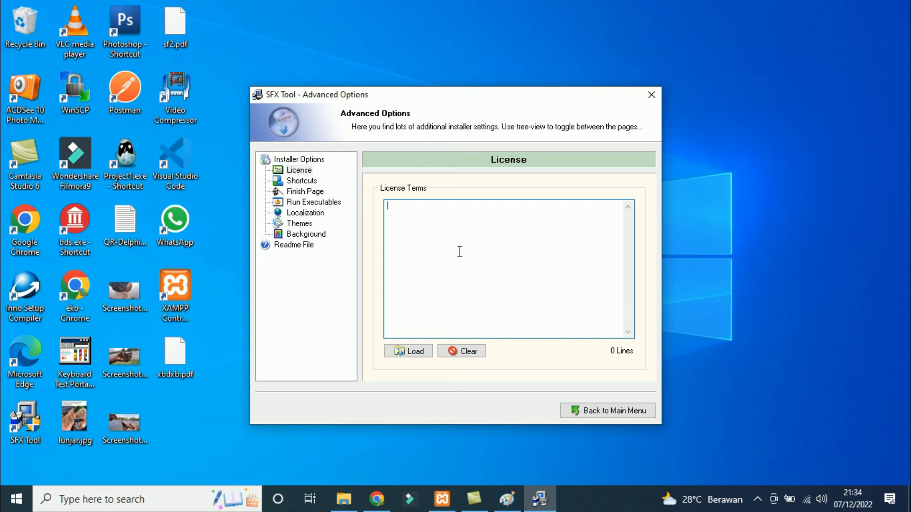
click(398, 353)
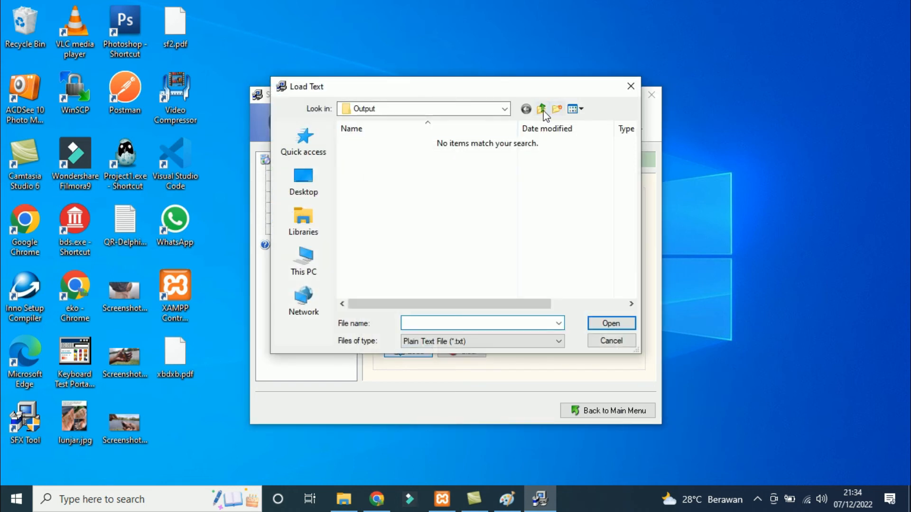
click(543, 112)
click(424, 188)
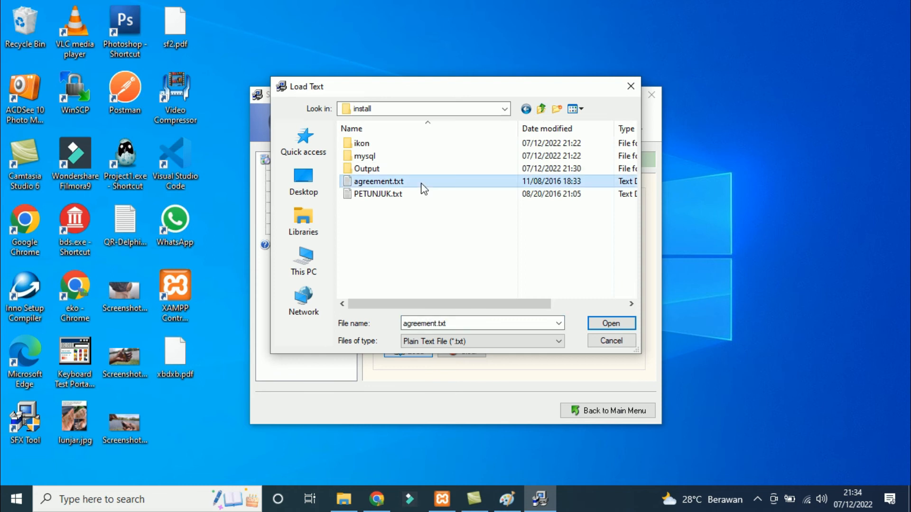
click(610, 323)
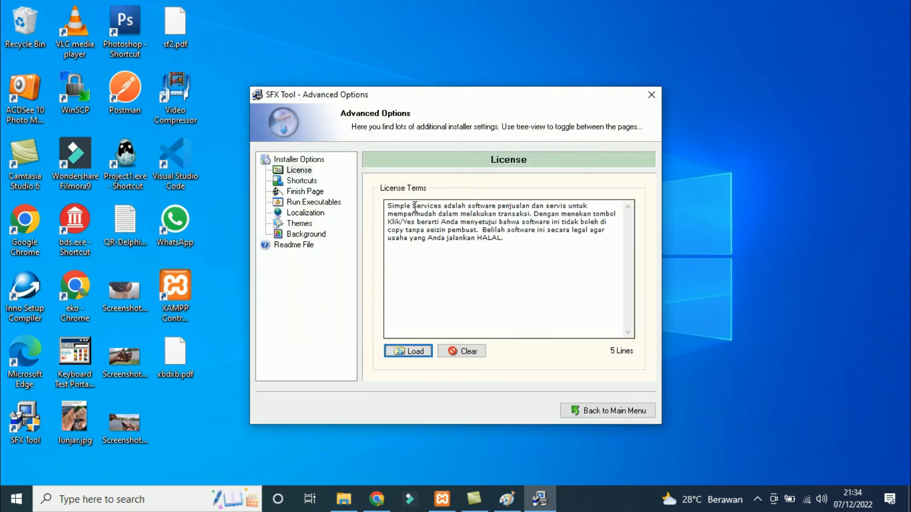
drag(401, 215, 466, 232)
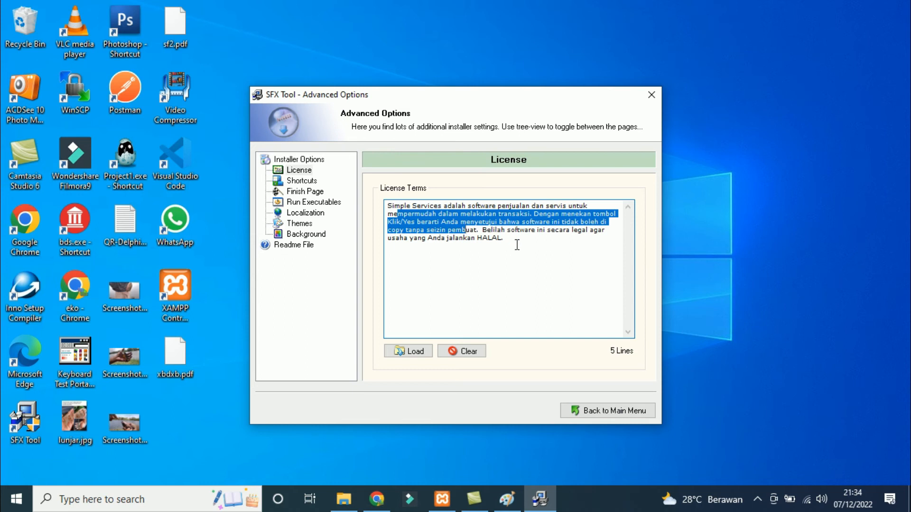
drag(513, 238, 386, 209)
click(447, 277)
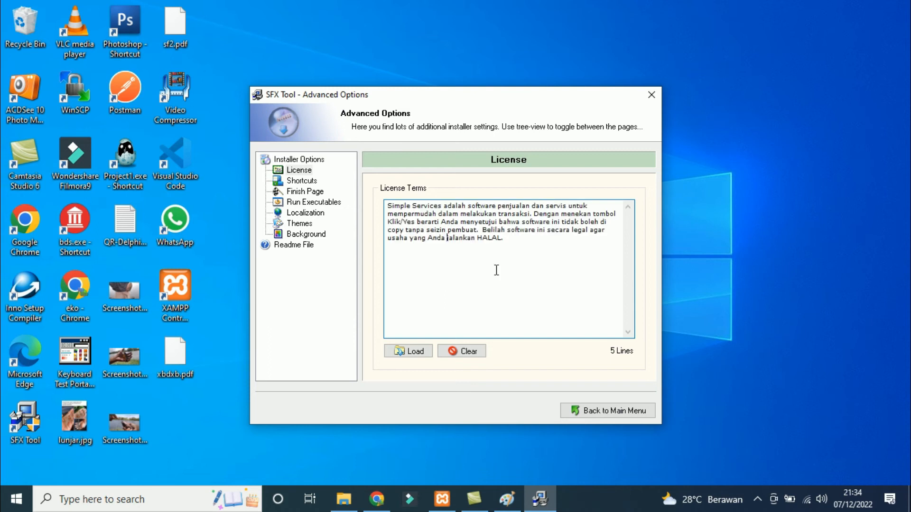
Step: Add a start menu item named Simple Services that targets <INSTDIR>\Kasir.exe
click(294, 181)
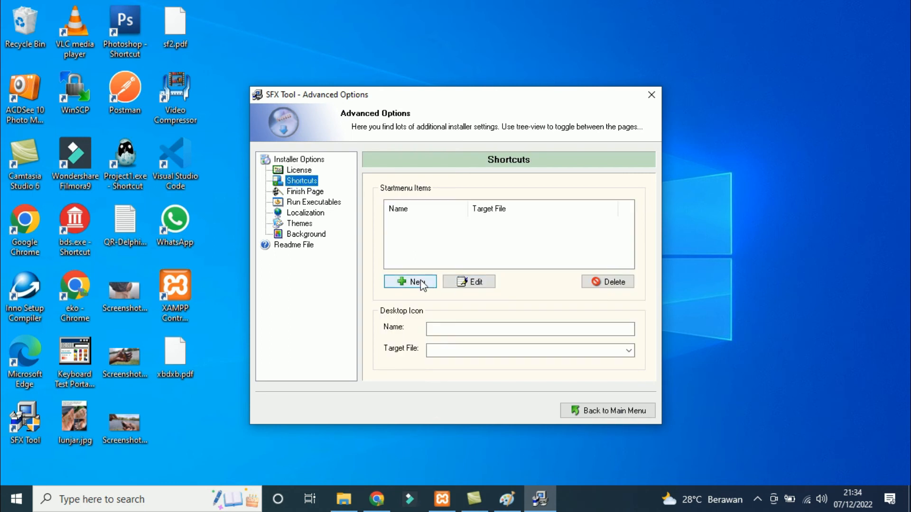
click(430, 231)
click(413, 284)
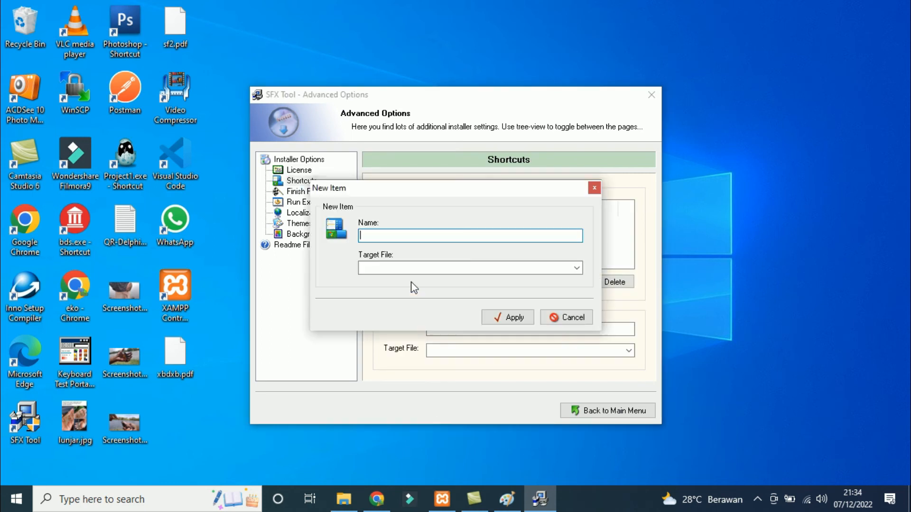
text(Simple Services)
click(577, 268)
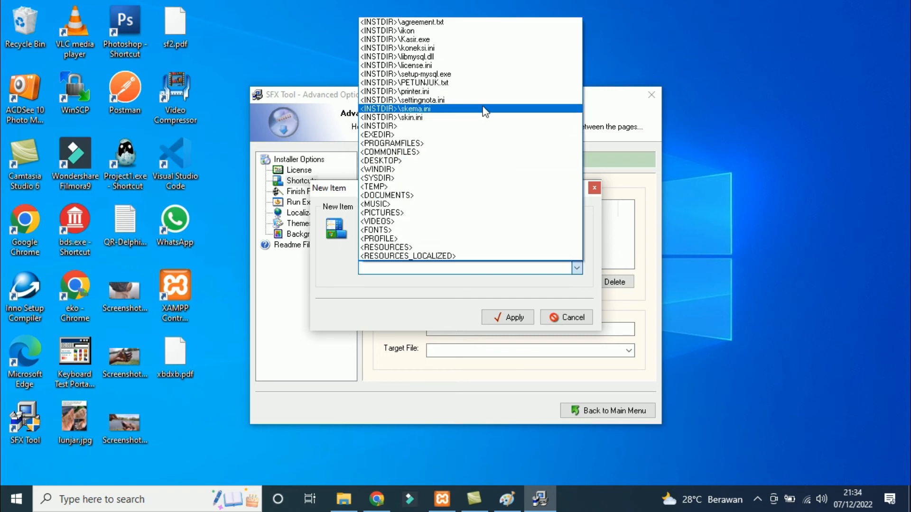
click(495, 40)
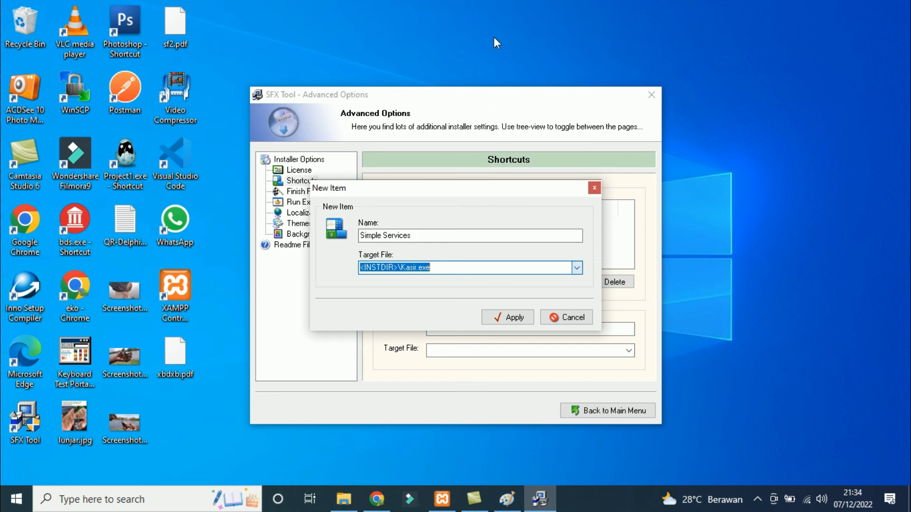
click(517, 317)
Step: Define a desktop icon named Simple Services with <INSTDIR>\Kasir.exe as its target file
click(533, 331)
key(ctrl+v)
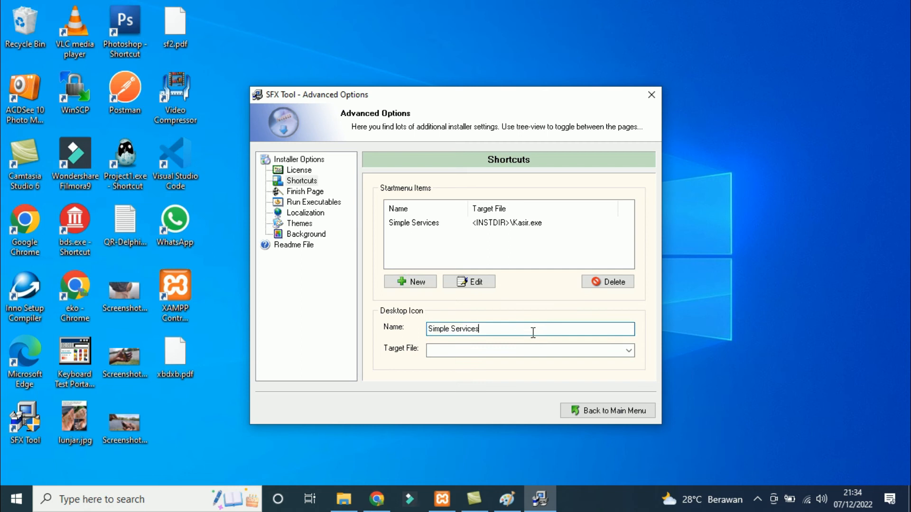
click(629, 351)
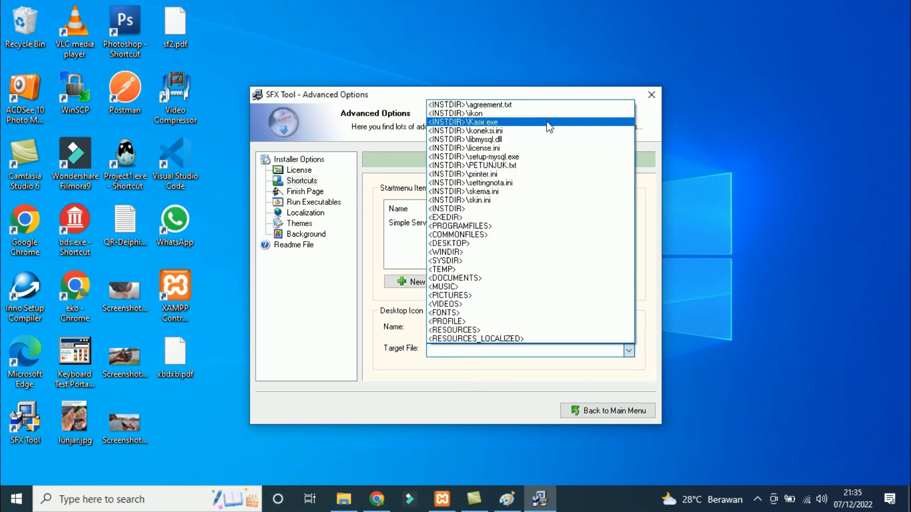
click(545, 123)
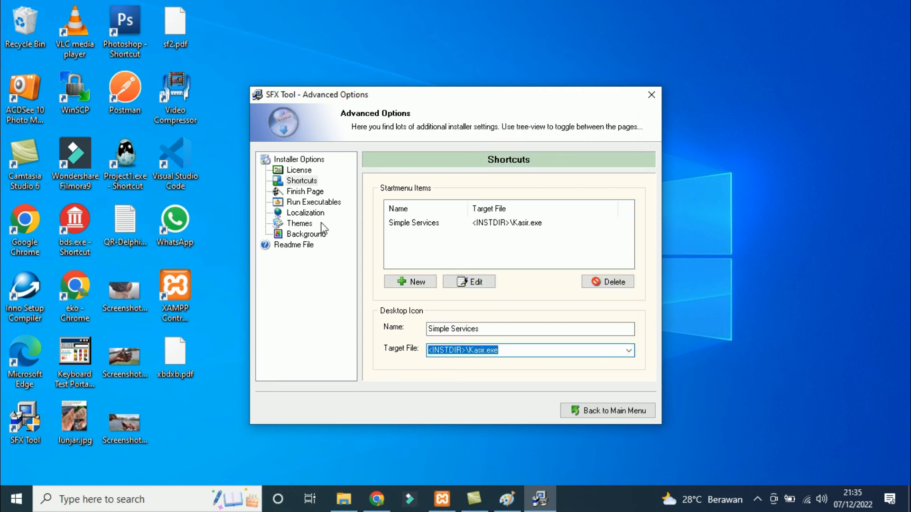
Step: Set <INSTDIR>\Kasir.exe as the application to run from the installer's finish page
click(314, 193)
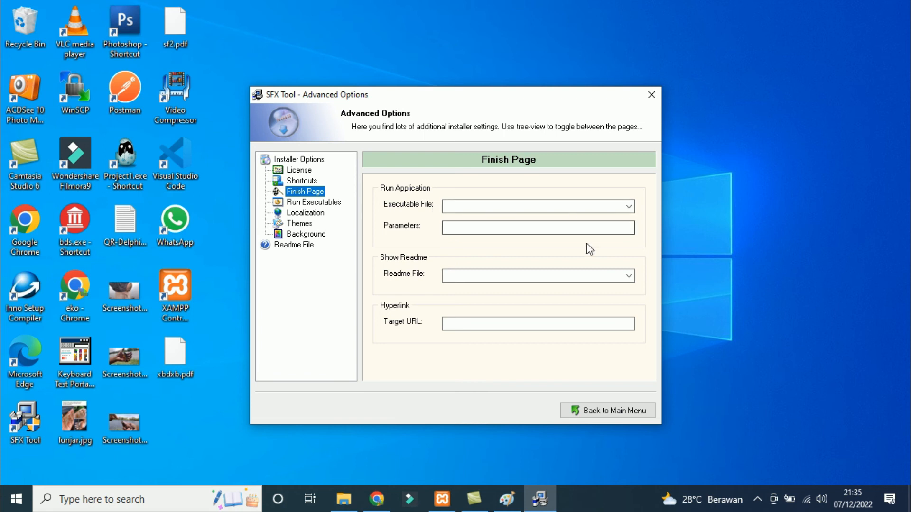
click(629, 207)
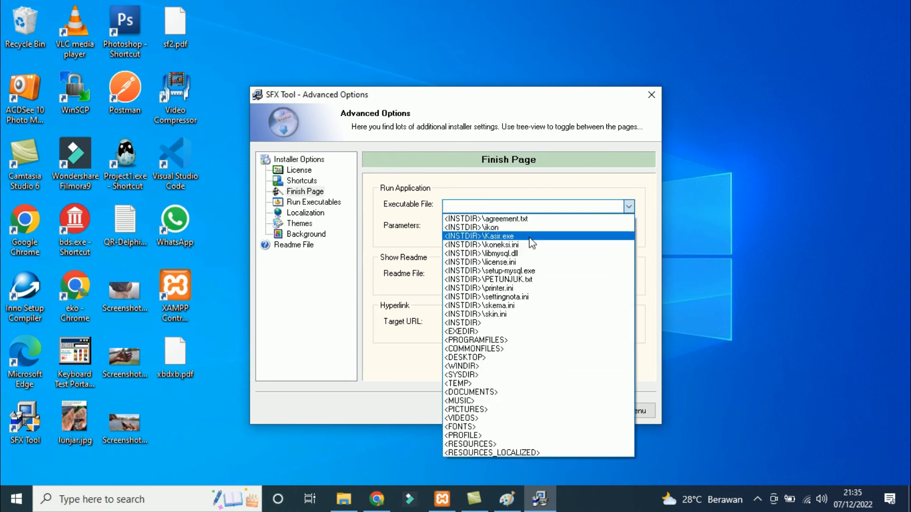
click(530, 238)
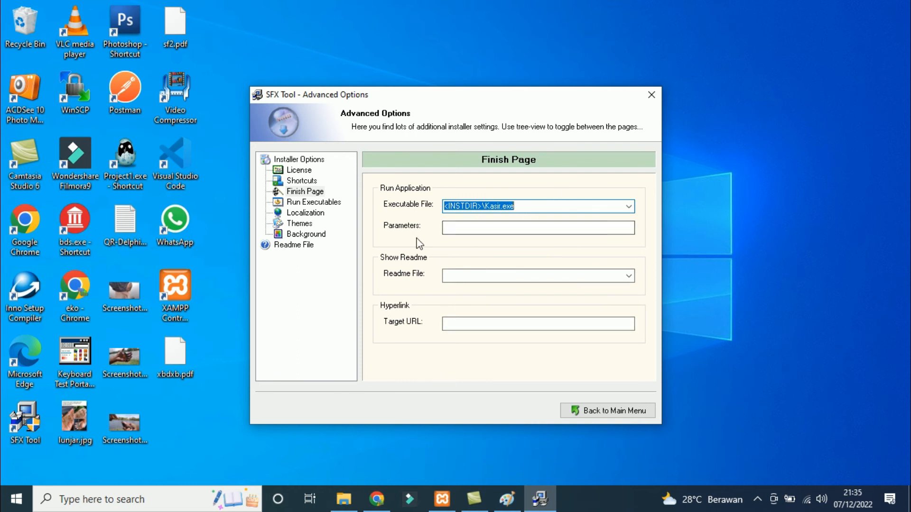
Step: Set <INSTDIR>\setup-mysql.exe as the first executable to run and make the installer wait until it has terminated
click(325, 203)
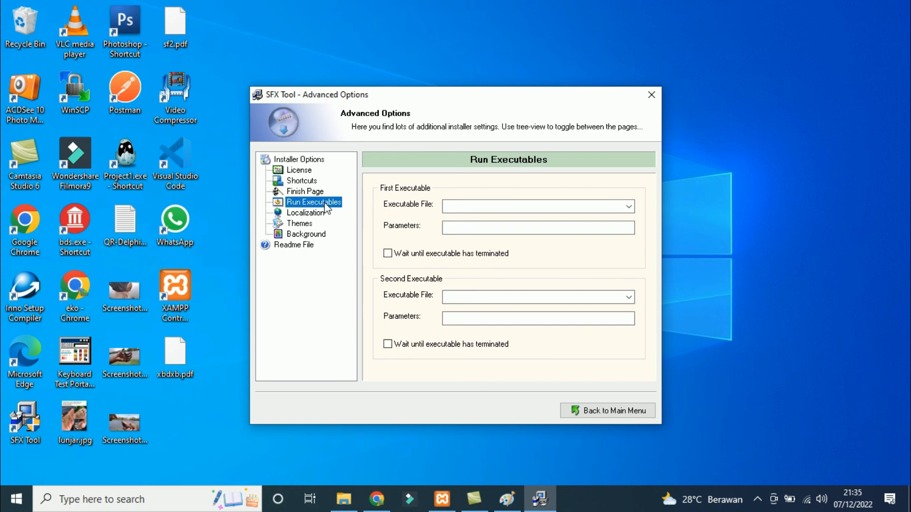
click(629, 207)
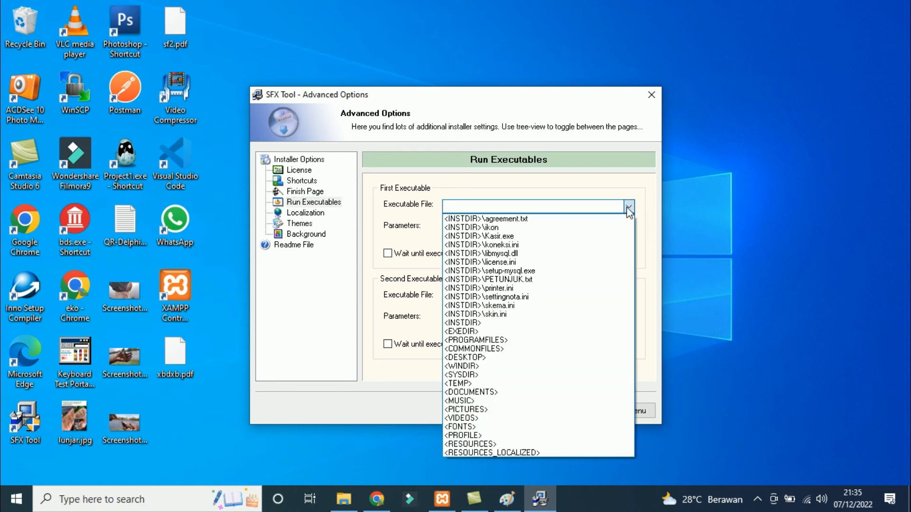
click(514, 273)
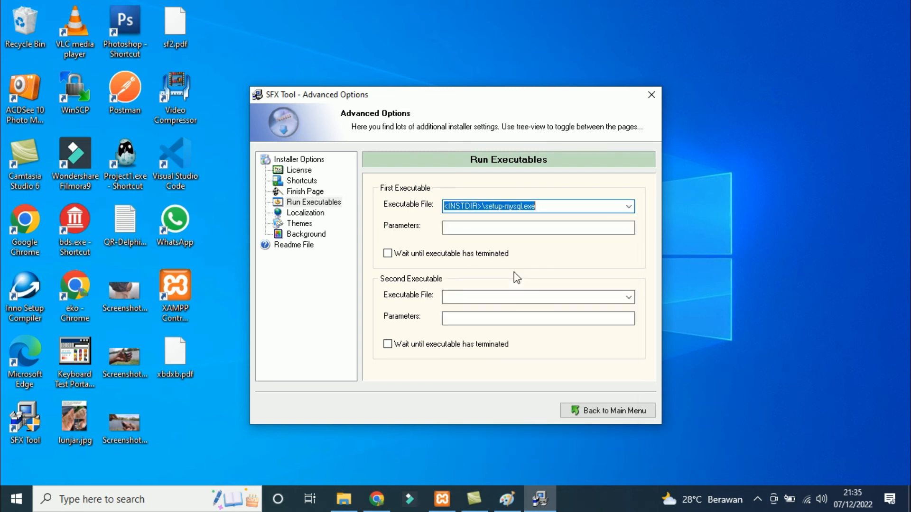
click(388, 254)
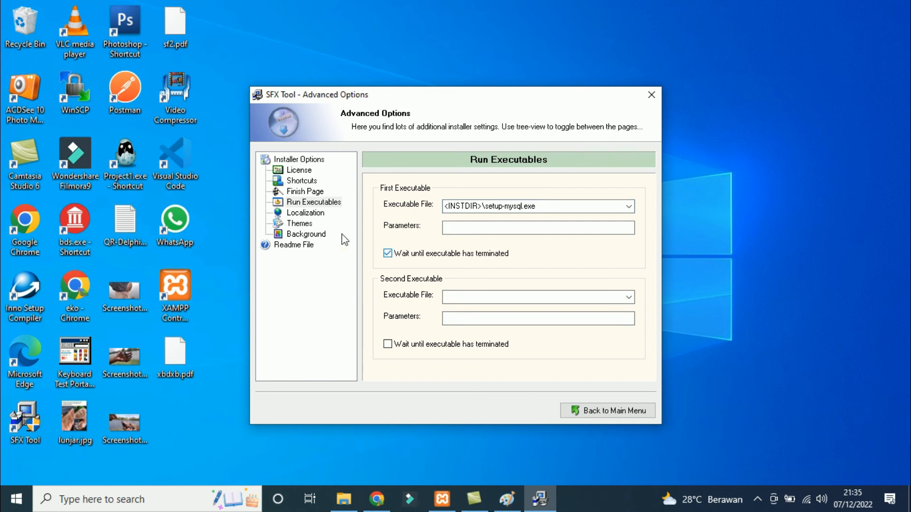
Step: Add Indonesian to the installer's supported languages
click(300, 213)
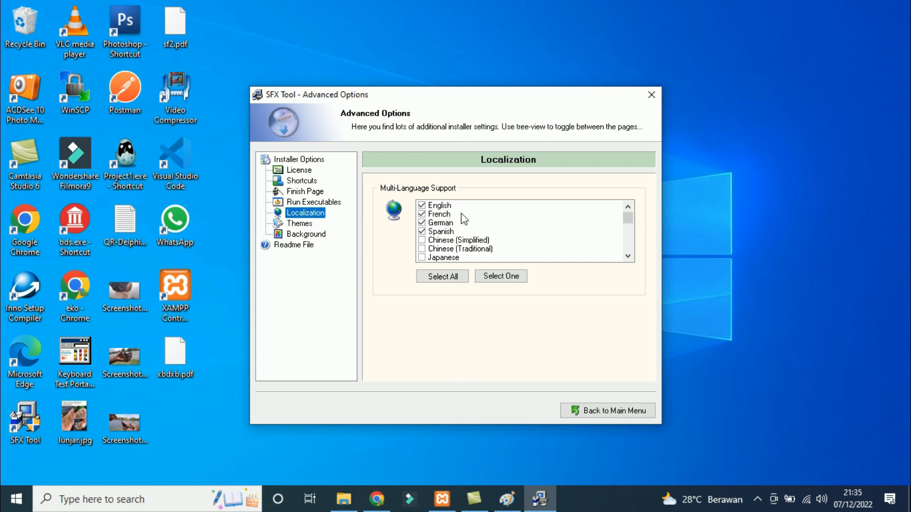
scroll(464, 219, down, 3)
scroll(562, 246, up, 1)
scroll(562, 246, down, 1)
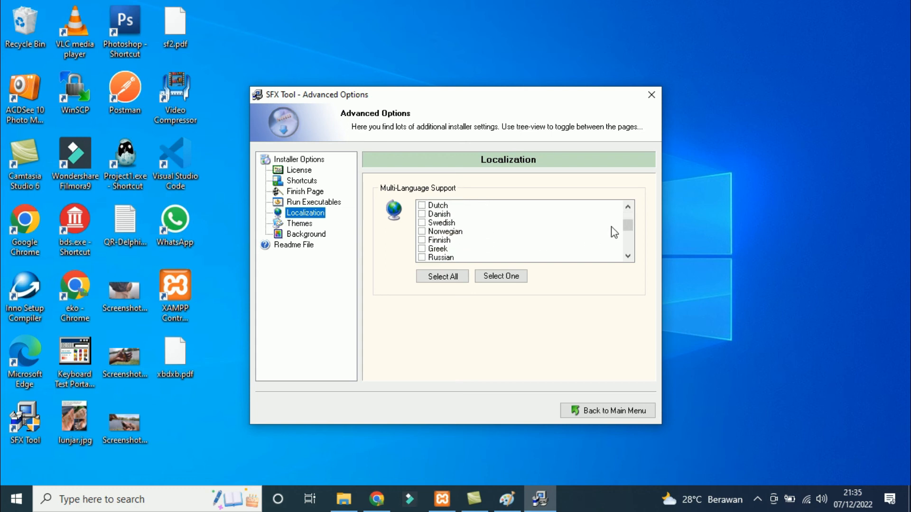
drag(628, 226, 628, 244)
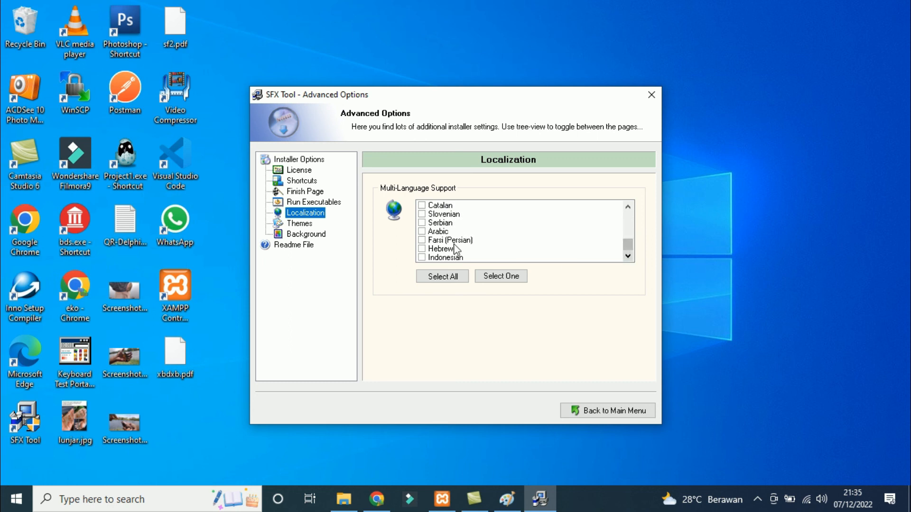
click(420, 257)
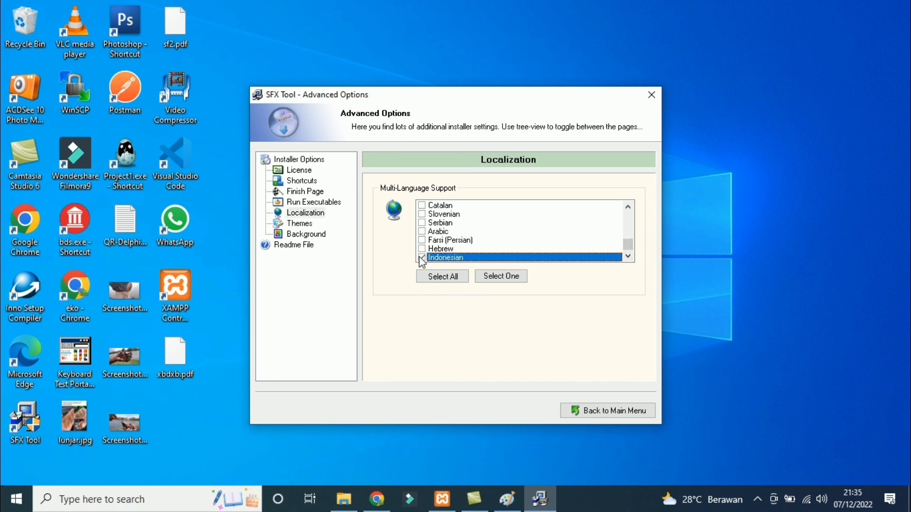
Step: Choose the software box with disc as the installer icon and the matching box-and-disc header image for the theme
click(300, 224)
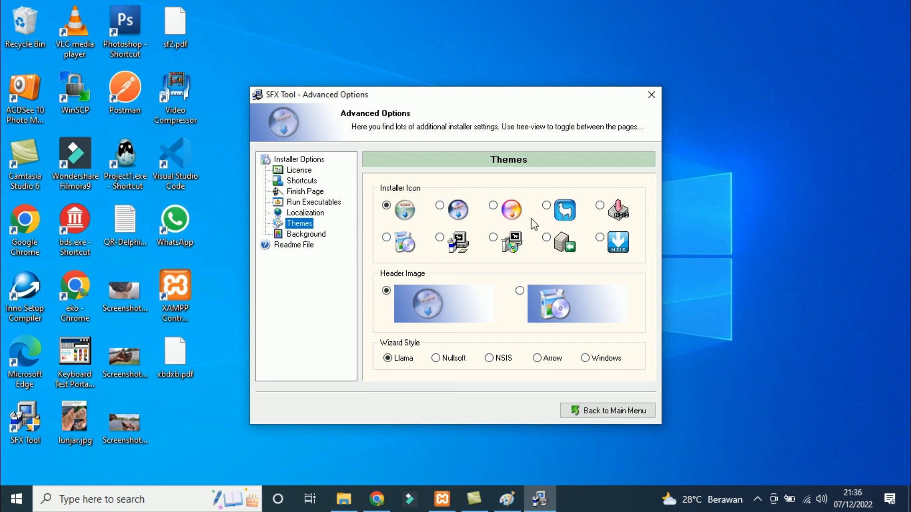
click(388, 239)
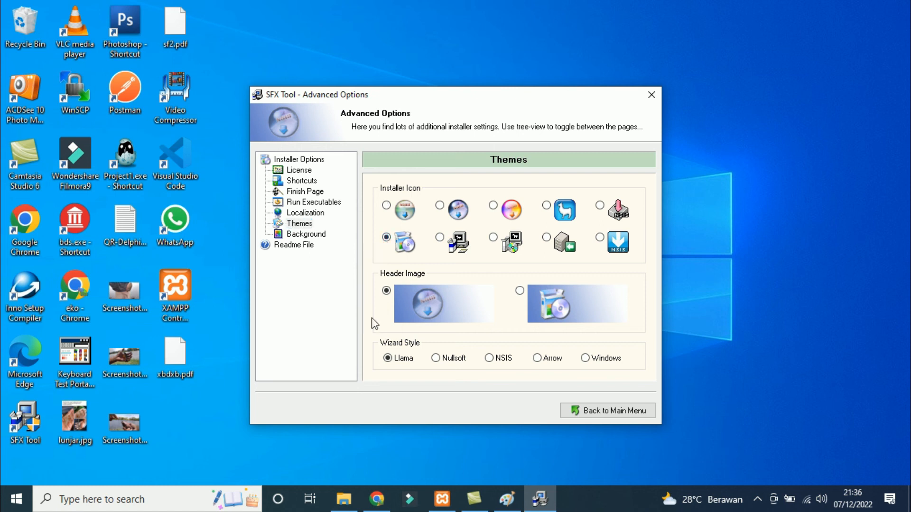
click(520, 292)
Step: Review the installer's background, shortcuts, finish page, run executables, license, localization, theme and general option settings
click(316, 237)
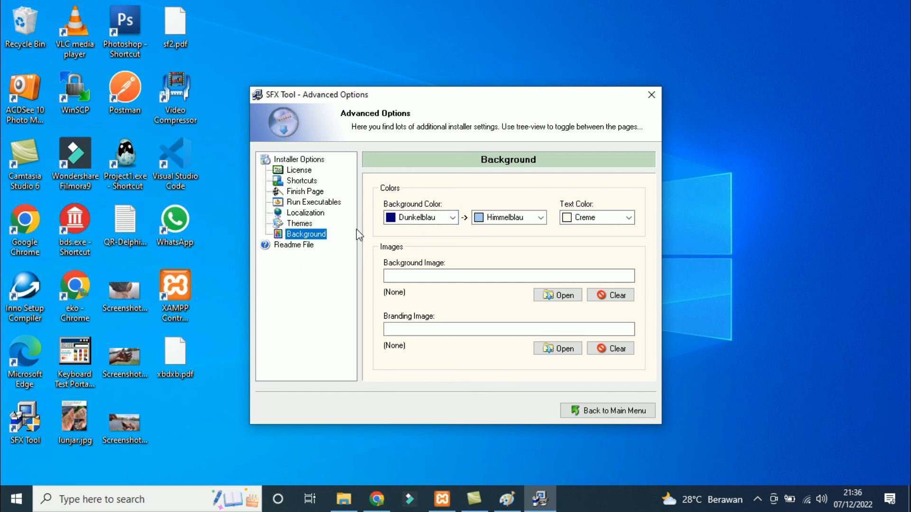
click(299, 182)
click(302, 193)
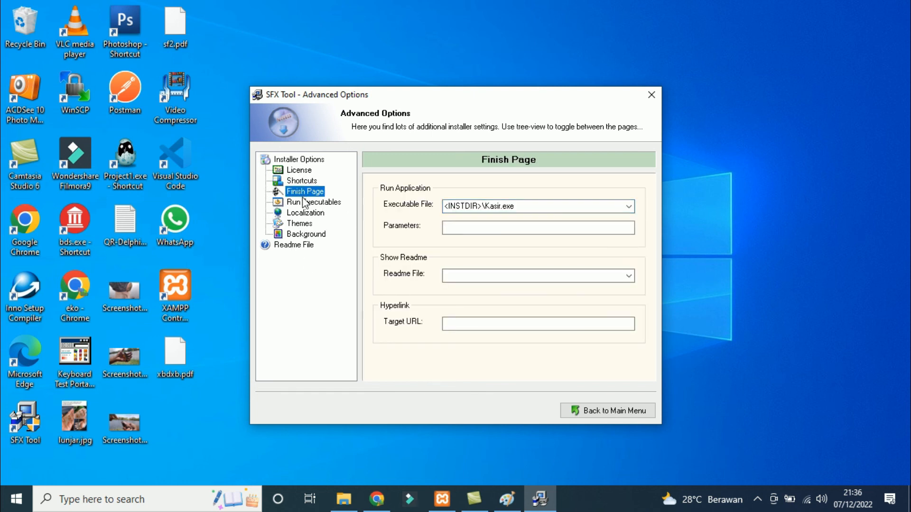
click(306, 204)
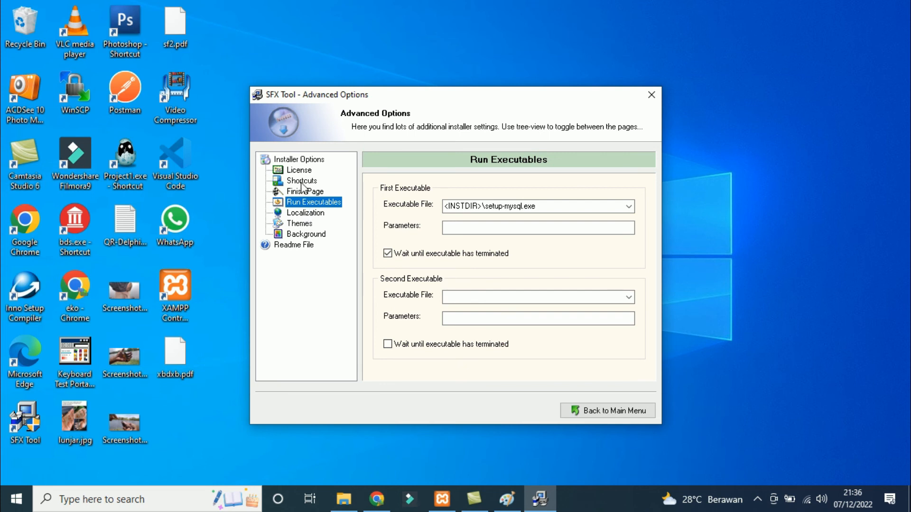
click(302, 181)
click(299, 171)
click(304, 182)
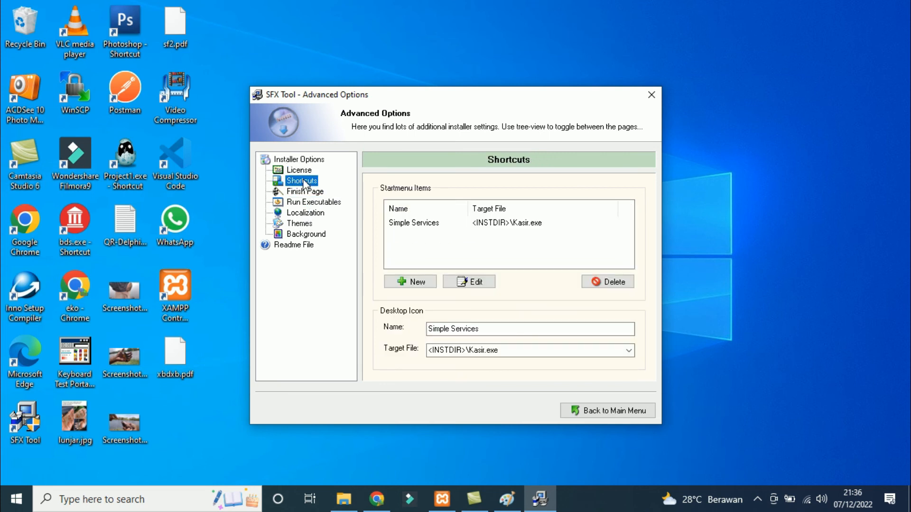
click(304, 192)
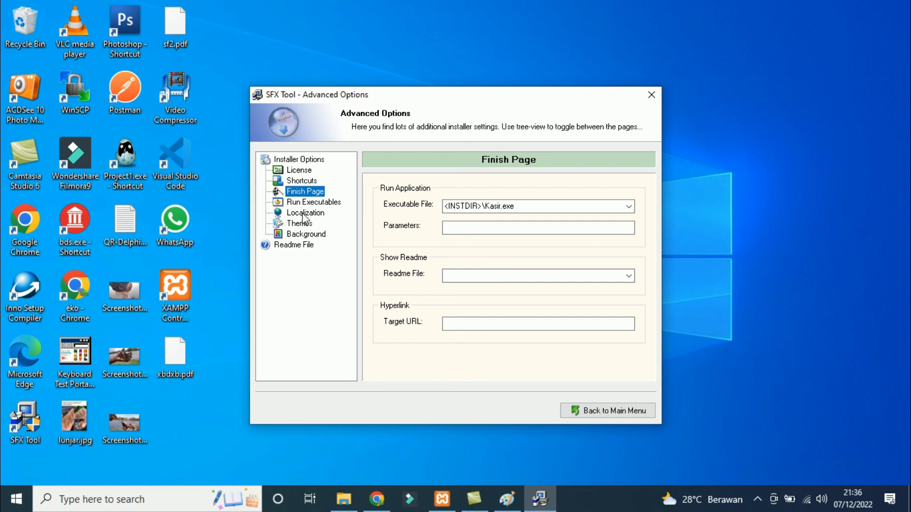
click(302, 212)
click(303, 224)
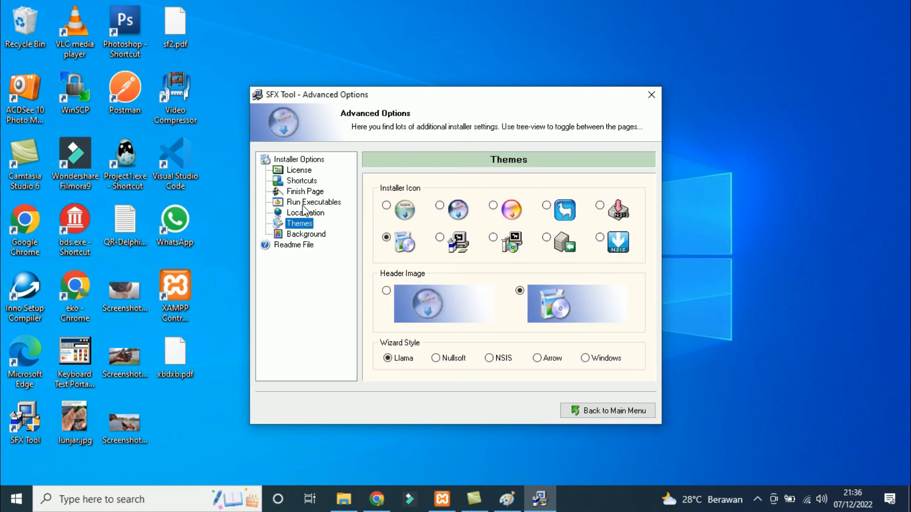
click(305, 203)
click(306, 215)
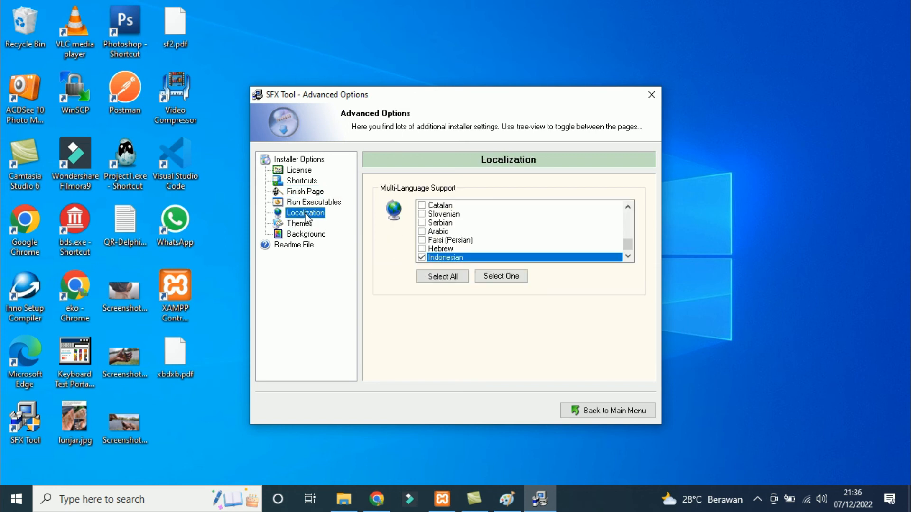
click(305, 202)
click(305, 192)
click(303, 181)
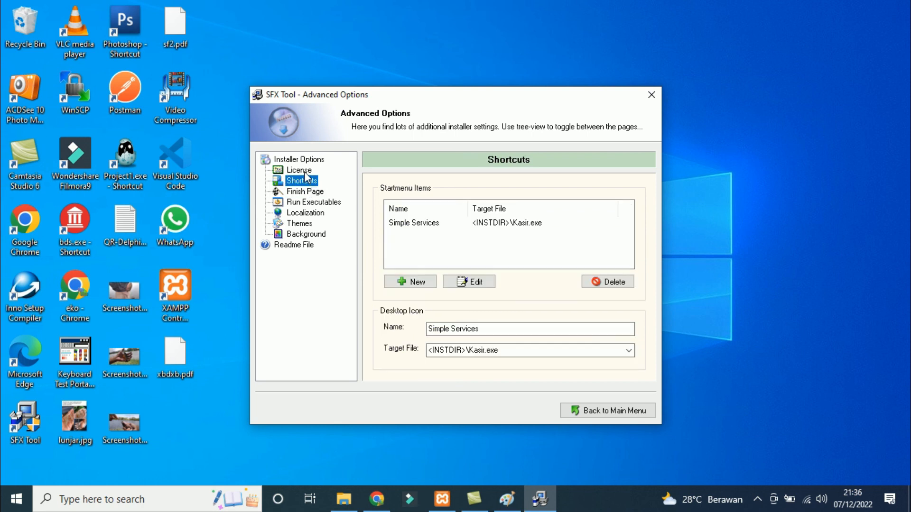
click(305, 171)
click(304, 181)
click(304, 203)
click(303, 216)
click(301, 225)
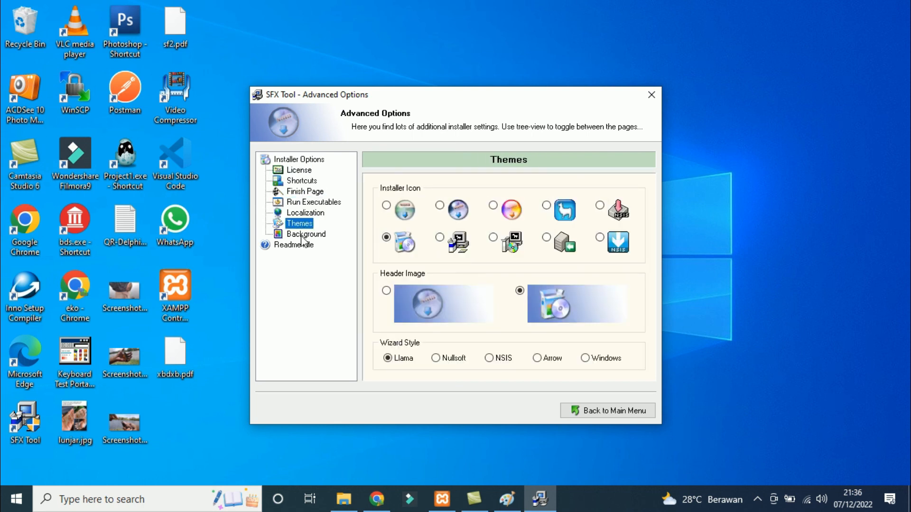
click(304, 236)
click(303, 161)
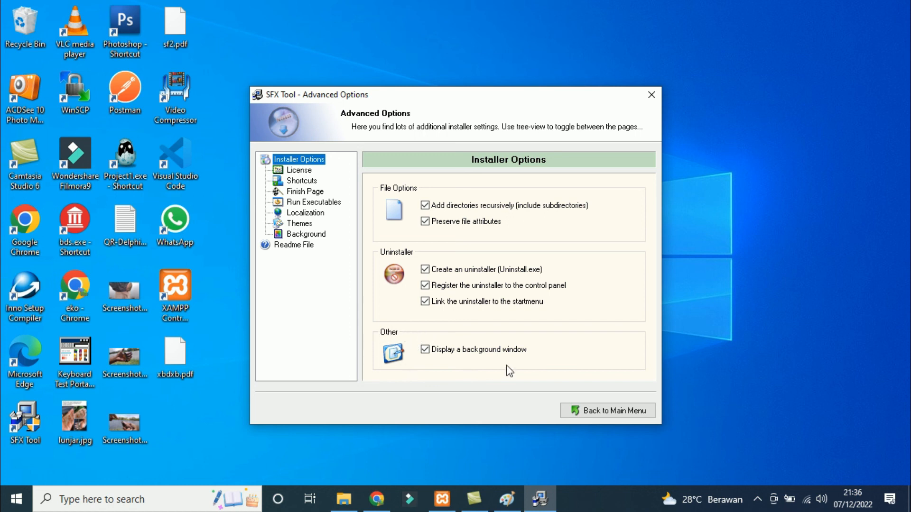
Step: Set the first background gradient color of the installer to Limone and return to the main settings
click(310, 234)
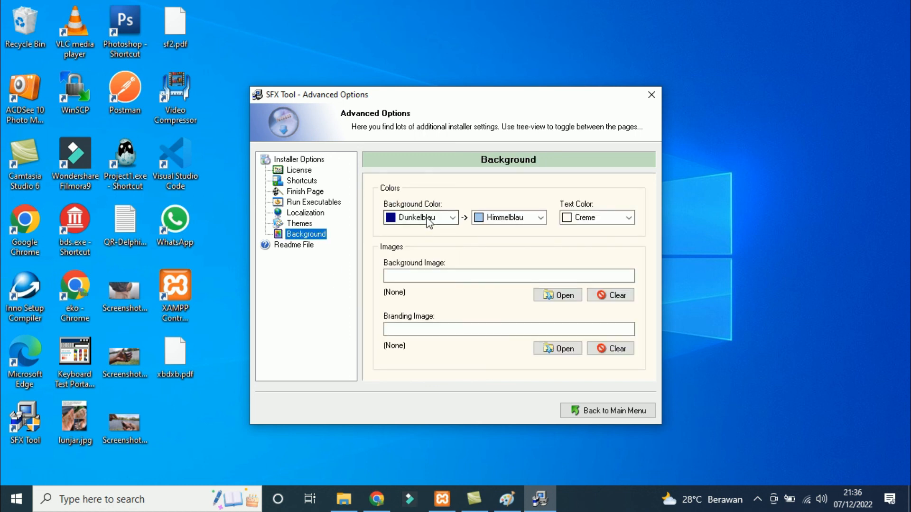
click(454, 217)
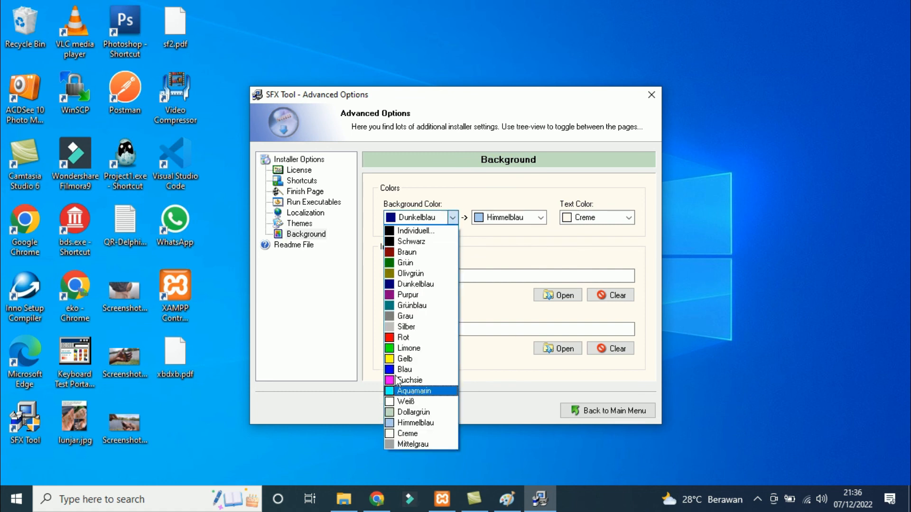
click(402, 347)
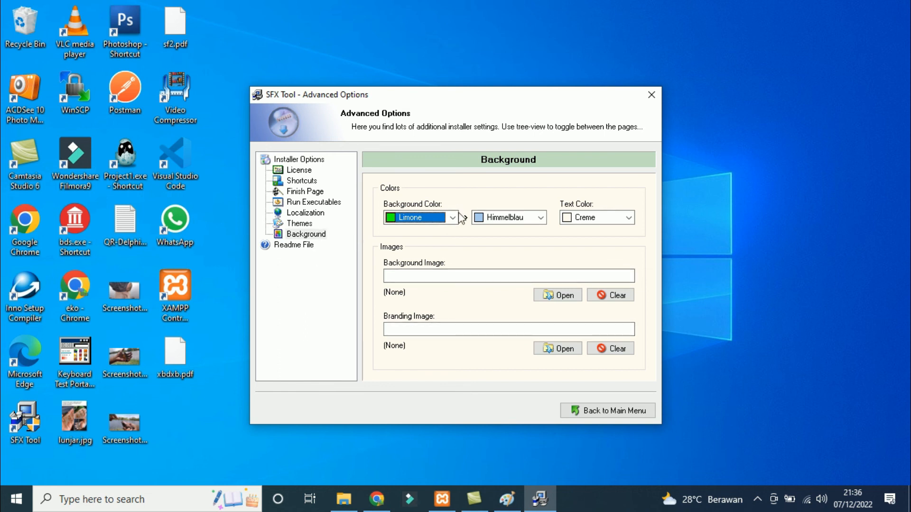
click(578, 413)
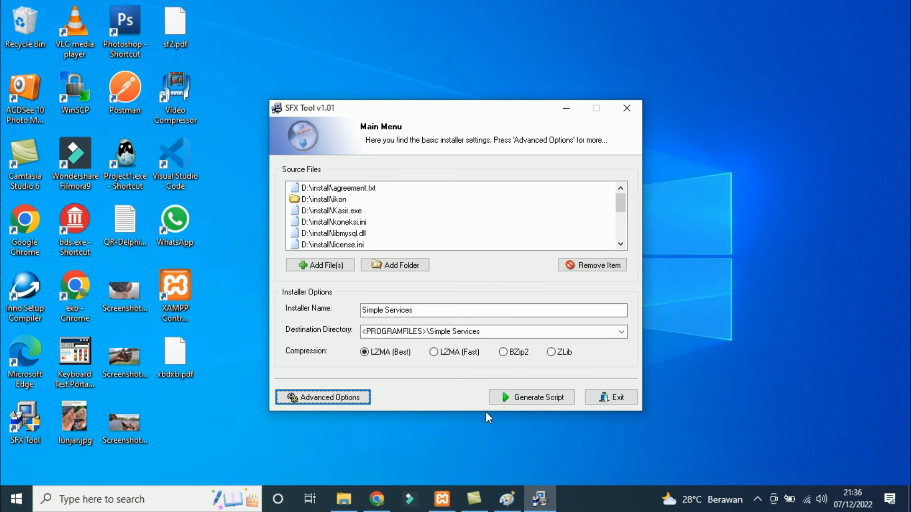
Step: Generate the installer script with an output file named Simple Services in the D:\install folder
click(534, 400)
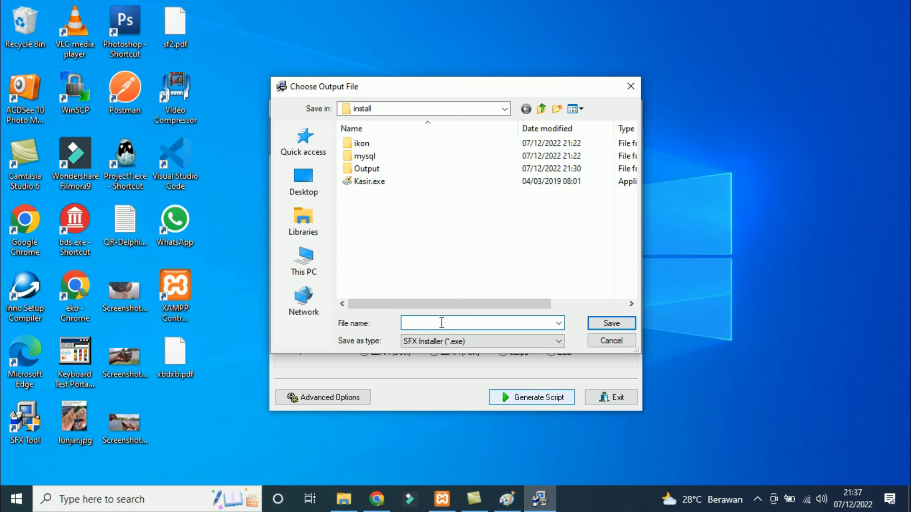
click(541, 109)
click(375, 195)
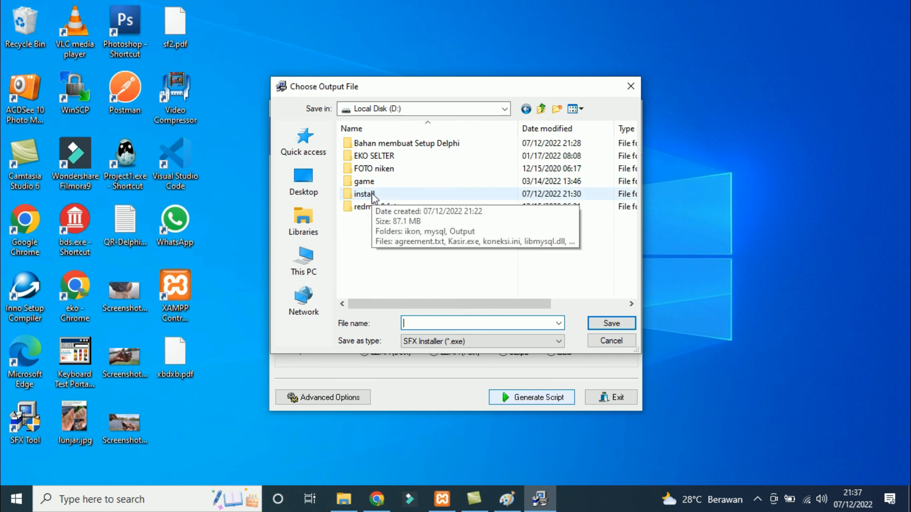
double_click(372, 195)
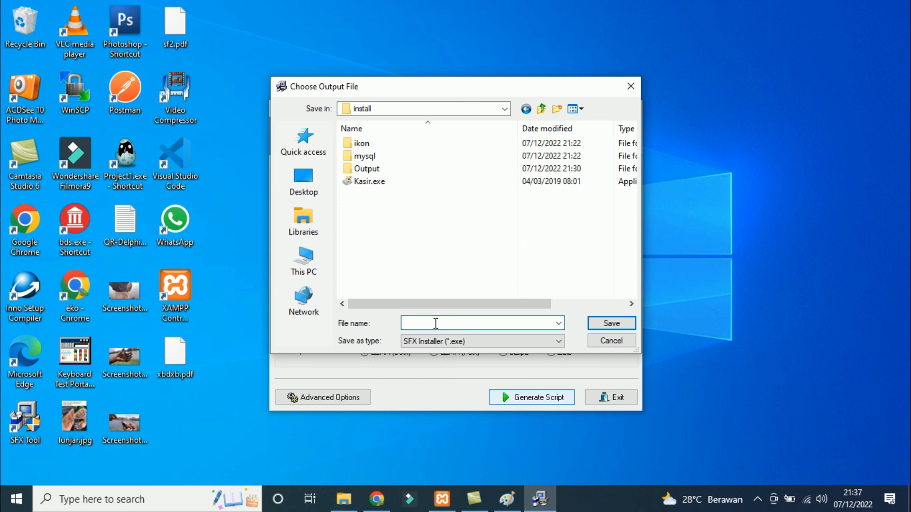
text(Simple Services)
click(610, 324)
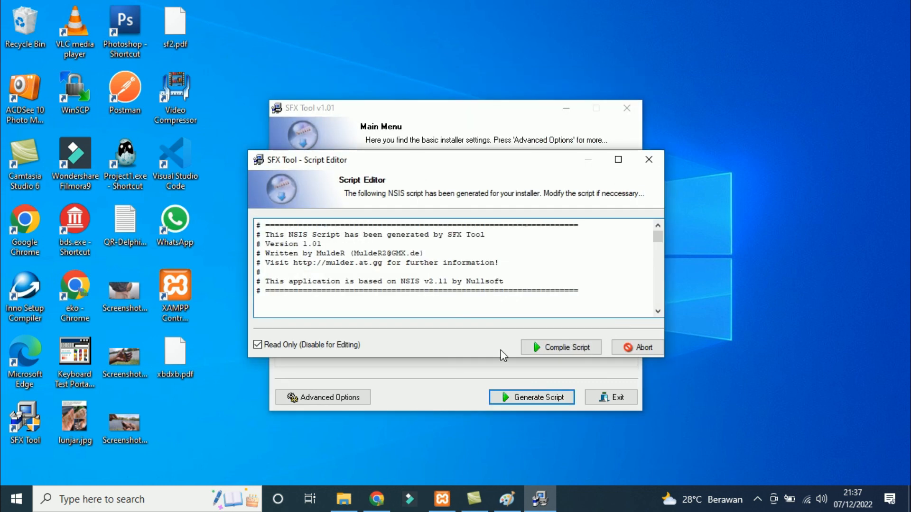
Step: Compile the generated NSIS script into the installer, dismiss the compiler and exit the program
click(544, 349)
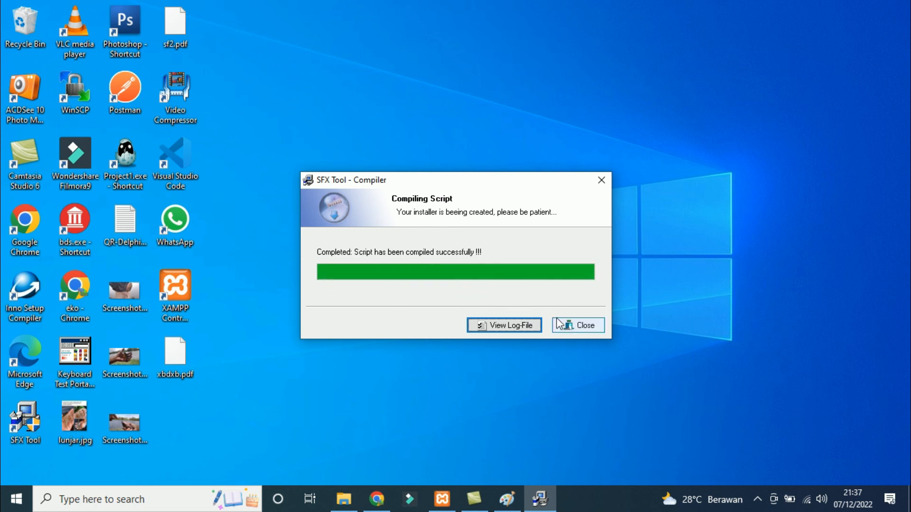
click(578, 325)
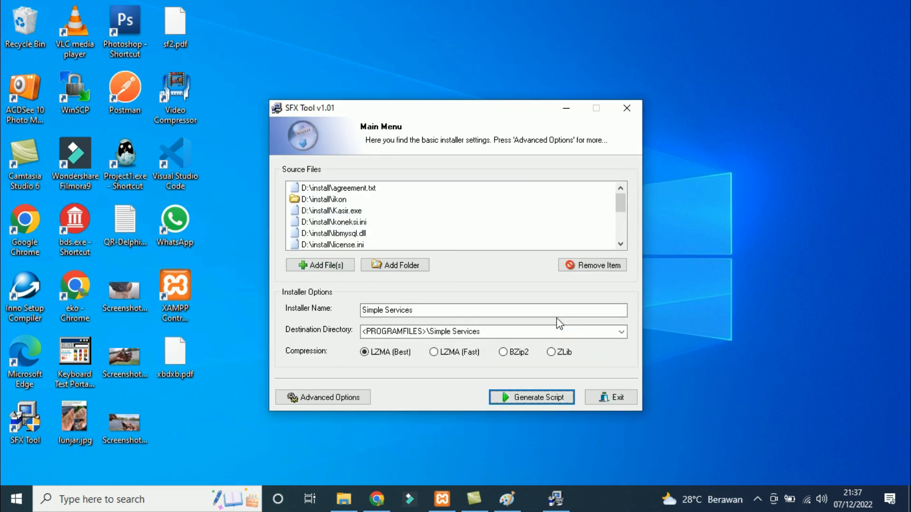
click(617, 398)
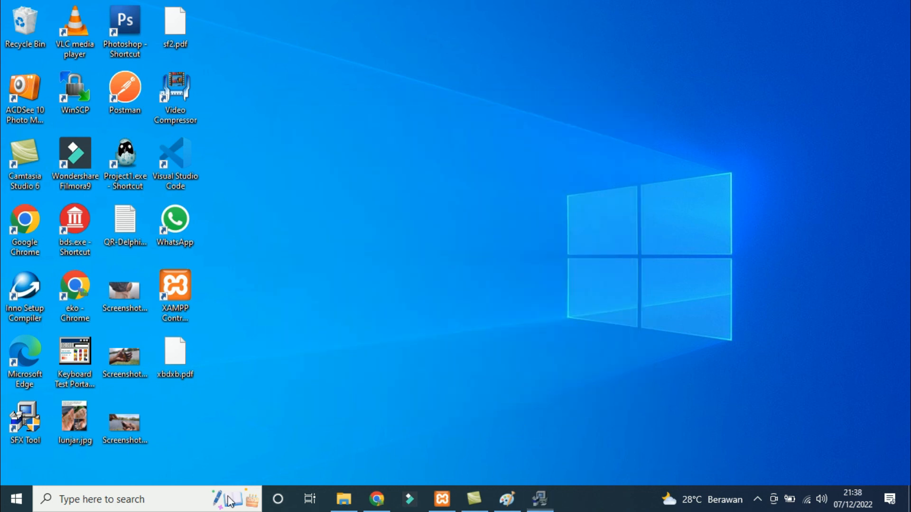
Step: Switch to File Explorer and check the compiled Simple Services.exe in the install folder on drive D
click(343, 499)
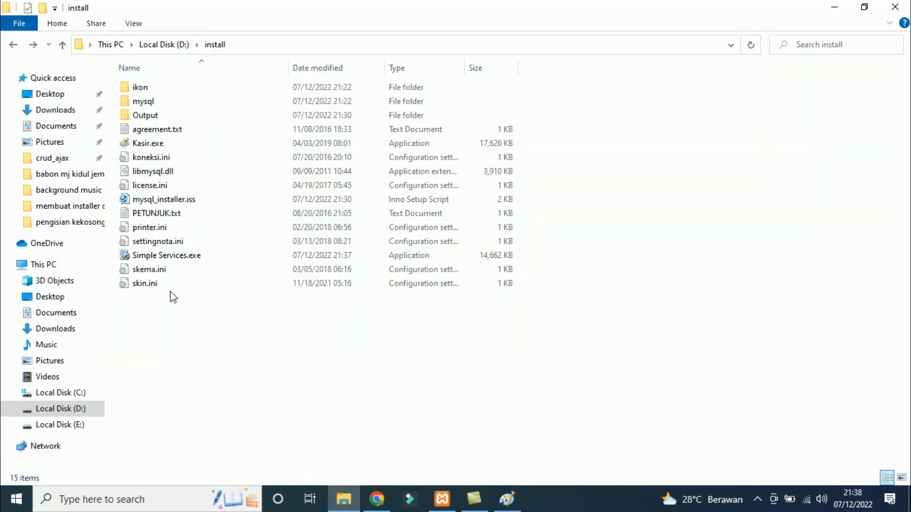
click(158, 256)
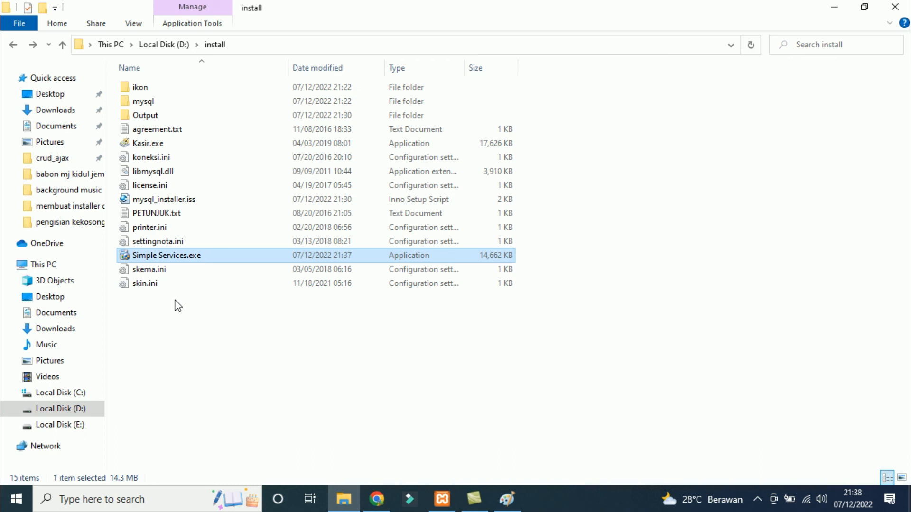
click(240, 367)
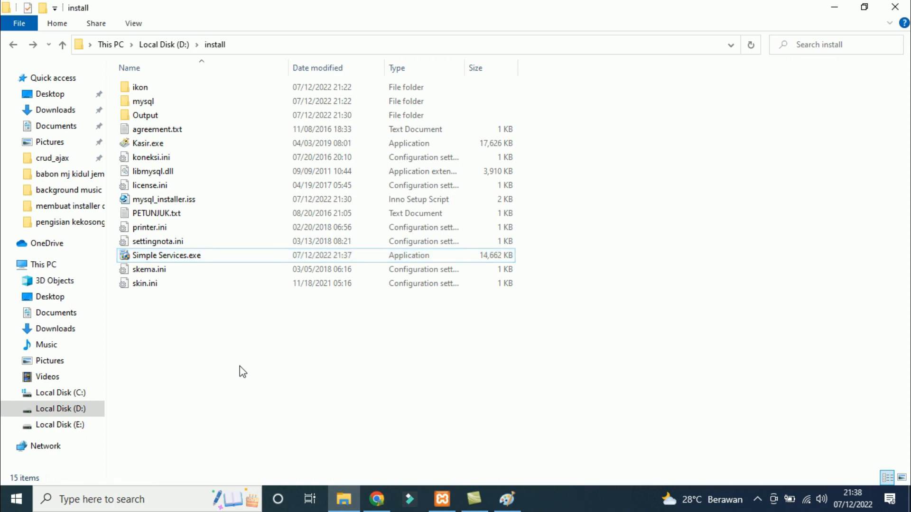